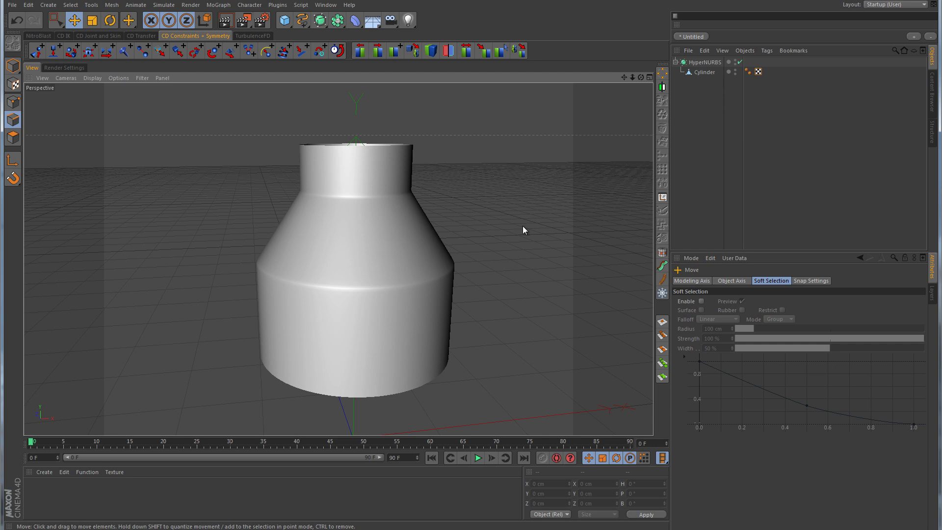
# - Turn off the HyperNURBS smoothing and select the front-facing polygons on the Cylinder's sloped shoulder
pyautogui.click(740, 62)
pyautogui.click(701, 73)
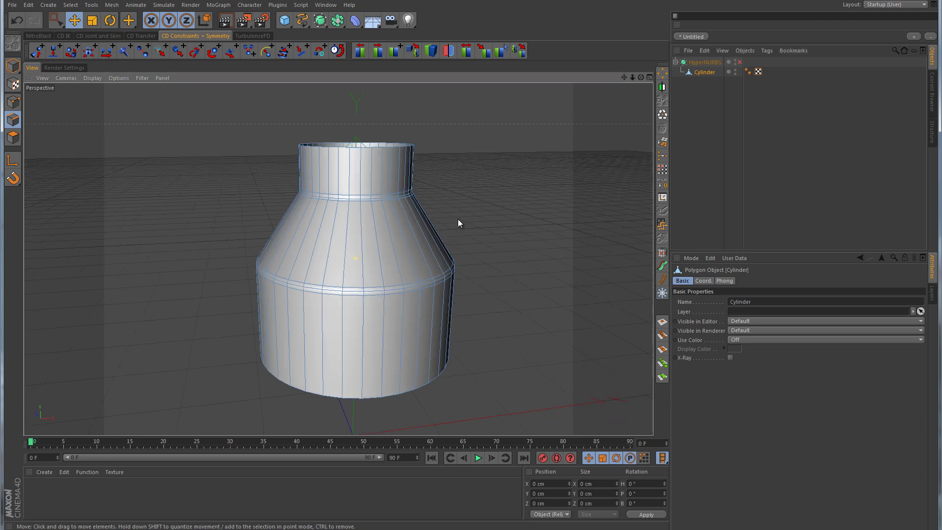
pyautogui.keyDown('alt'); pyautogui.moveTo(458, 219); pyautogui.dragTo(473, 249); pyautogui.keyUp('alt')
pyautogui.keyDown('alt'); pyautogui.moveTo(448, 269); pyautogui.dragTo(493, 252, button='right'); pyautogui.keyUp('alt')
pyautogui.keyDown('alt'); pyautogui.moveTo(493, 252); pyautogui.dragTo(525, 235, button='middle'); pyautogui.keyUp('alt')
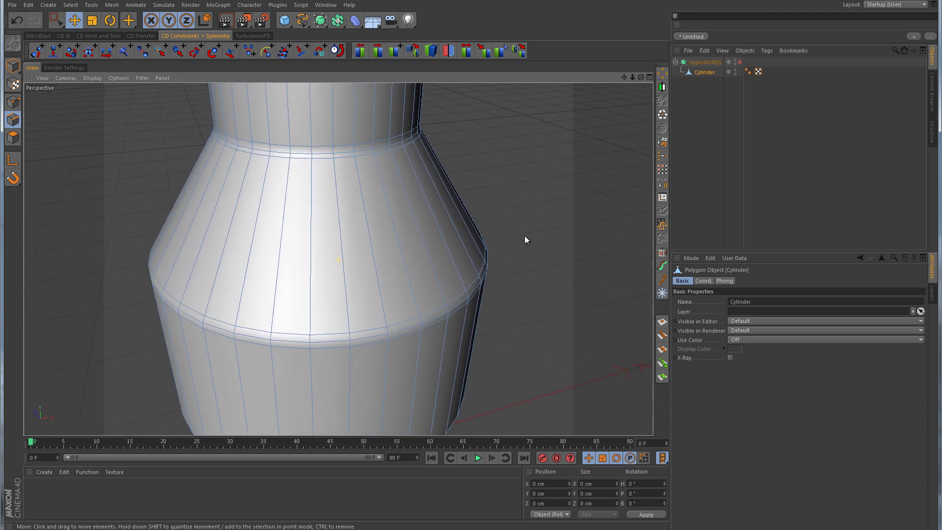
pyautogui.scroll(1, 525, 240)
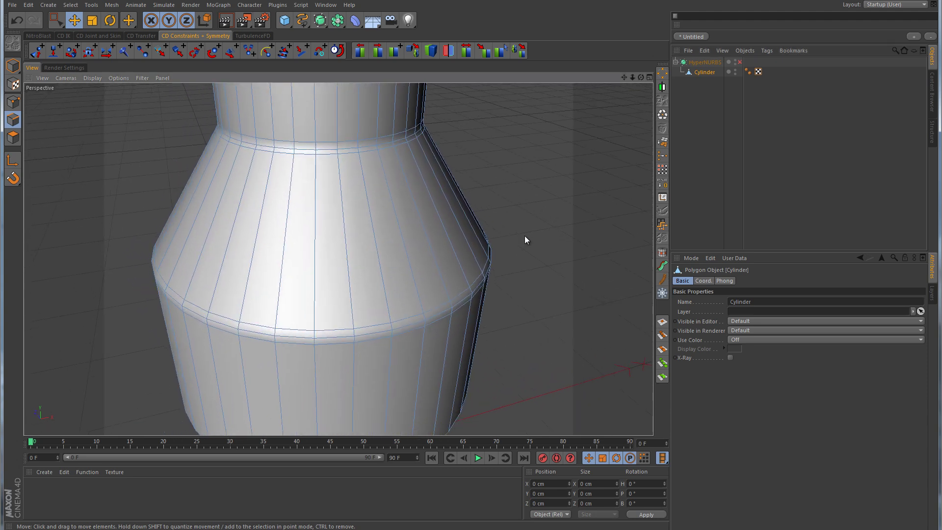
pyautogui.press('space')
pyautogui.click(12, 137)
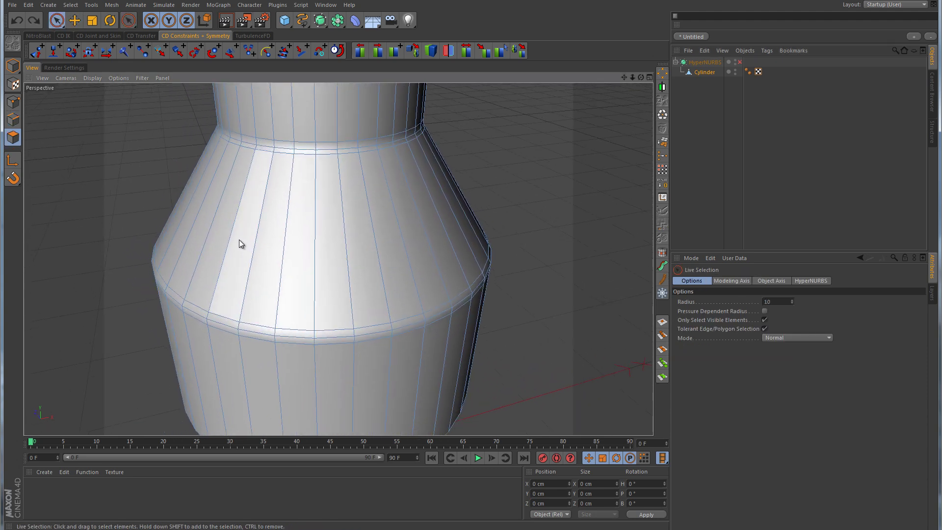
pyautogui.moveTo(239, 239); pyautogui.dragTo(518, 193)
# - Inset the selected shoulder polygons with Extrude Inner by about 4.2 cm
pyautogui.rightClick(521, 196)
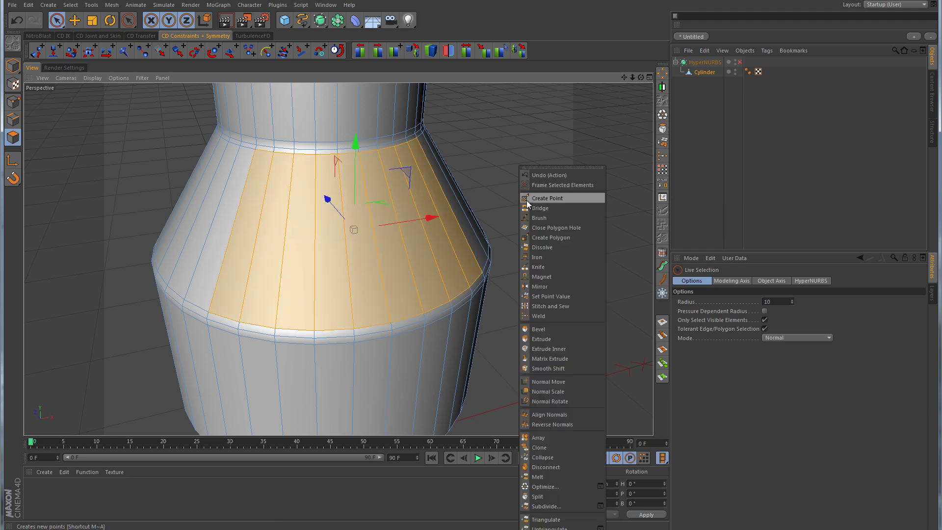
pyautogui.click(558, 349)
pyautogui.moveTo(470, 275); pyautogui.dragTo(470, 275)
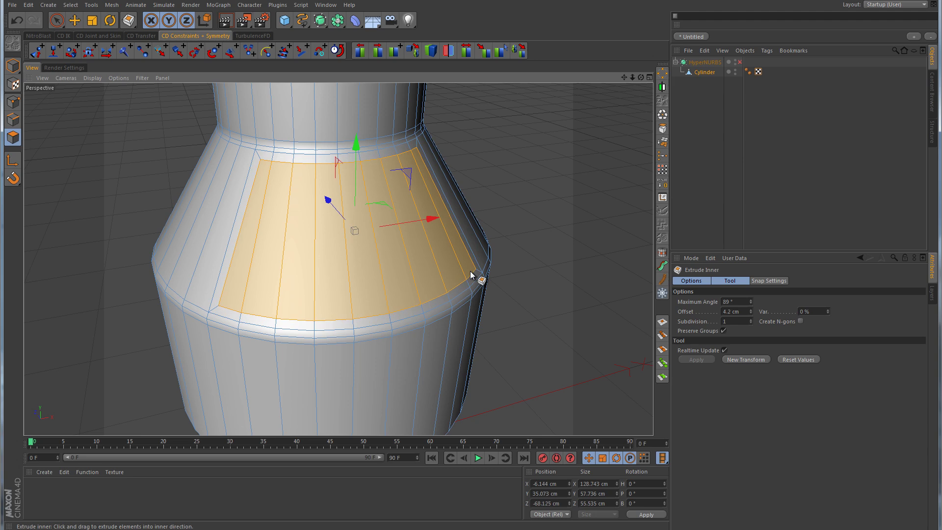
# - Extrude the inset polygons inward with an offset of about -6.2 cm to form a recessed panel
pyautogui.rightClick(470, 274)
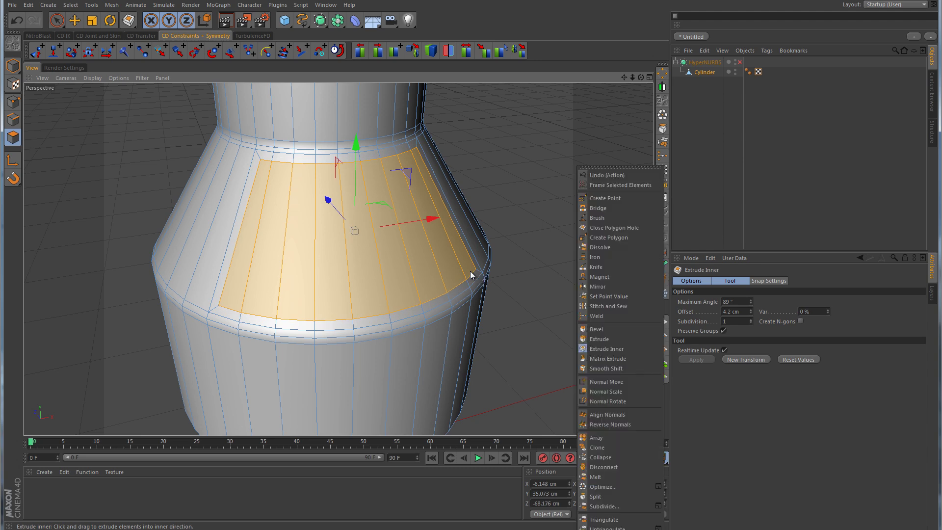
pyautogui.click(595, 336)
pyautogui.moveTo(470, 271); pyautogui.dragTo(523, 299)
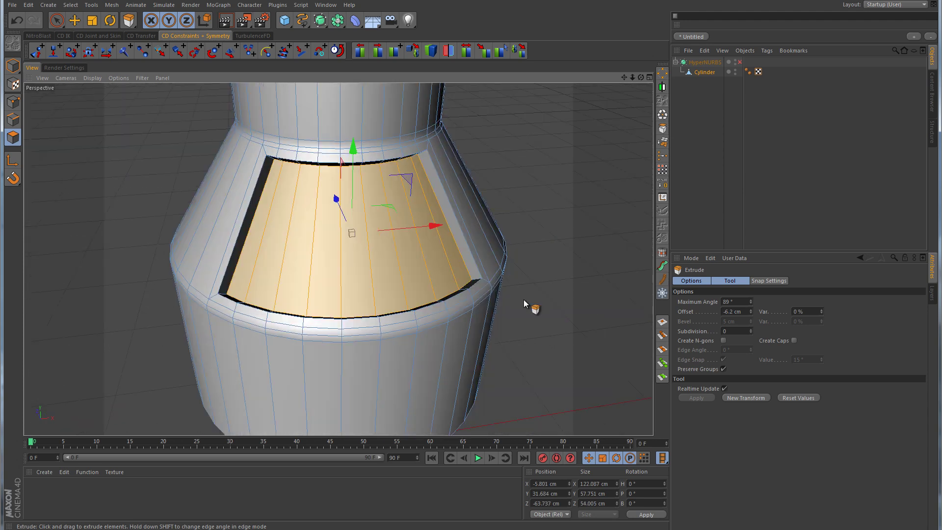
# - Turn on the HyperNURBS smoothing and examine how the recessed panel's corners look when smoothed
pyautogui.click(740, 61)
pyautogui.click(802, 121)
pyautogui.keyDown('alt'); pyautogui.moveTo(539, 252); pyautogui.dragTo(519, 255, button='right'); pyautogui.keyUp('alt')
pyautogui.keyDown('alt'); pyautogui.moveTo(519, 254); pyautogui.dragTo(468, 269, button='middle'); pyautogui.keyUp('alt')
pyautogui.moveTo(467, 268)
pyautogui.keyDown('alt'); pyautogui.mouseDown()
pyautogui.moveTo(449, 284)
pyautogui.moveTo(453, 266)
pyautogui.mouseUp(); pyautogui.keyUp('alt')
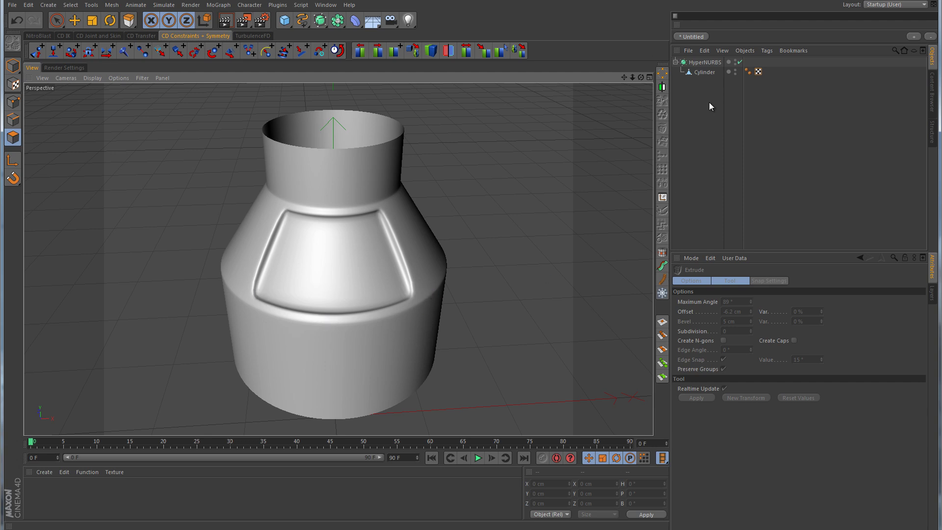
# - With smoothing off, cut an edge loop in Knife Loop mode just below the recessed panel's upper edge
pyautogui.click(740, 62)
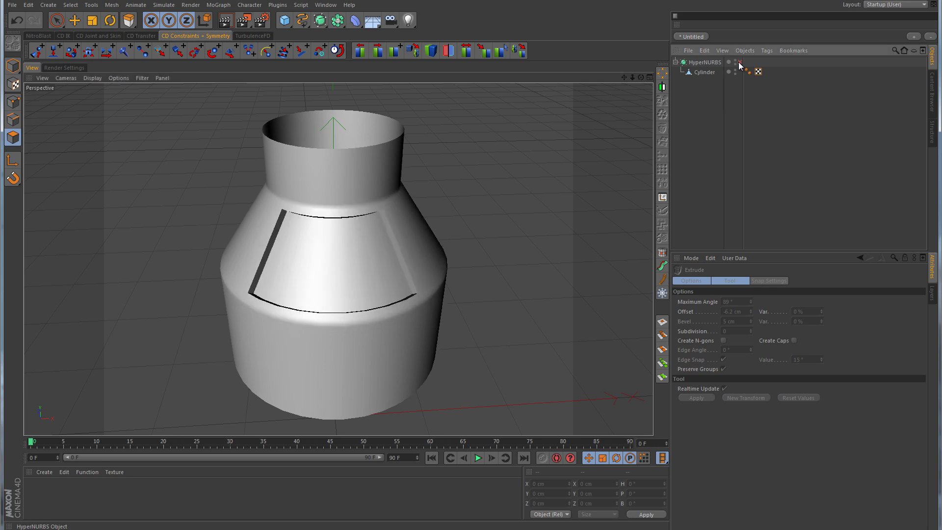
pyautogui.click(712, 73)
pyautogui.click(662, 128)
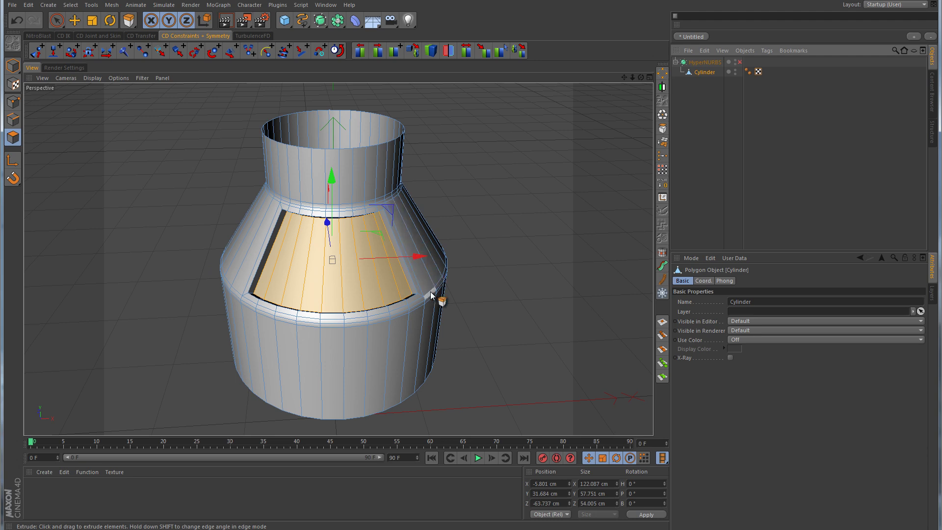
pyautogui.rightClick(481, 230)
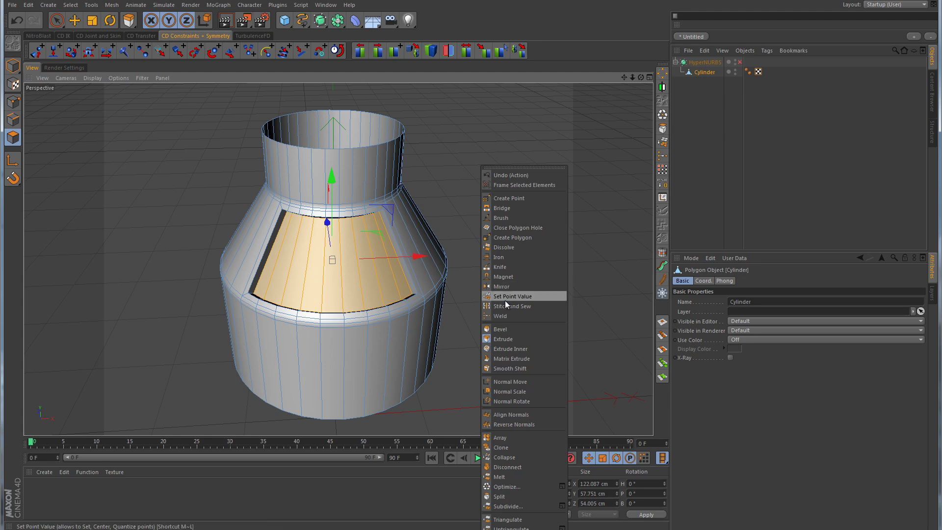
pyautogui.click(524, 269)
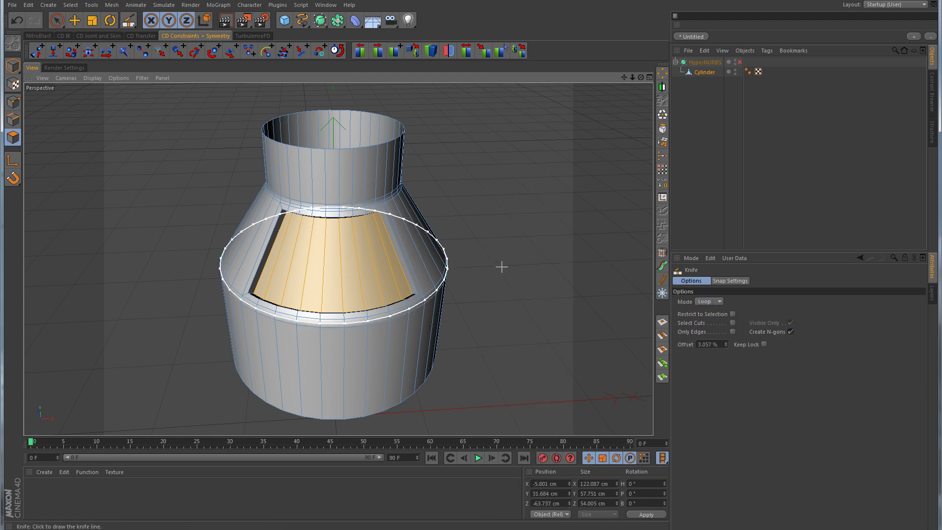
pyautogui.scroll(6, 462, 314)
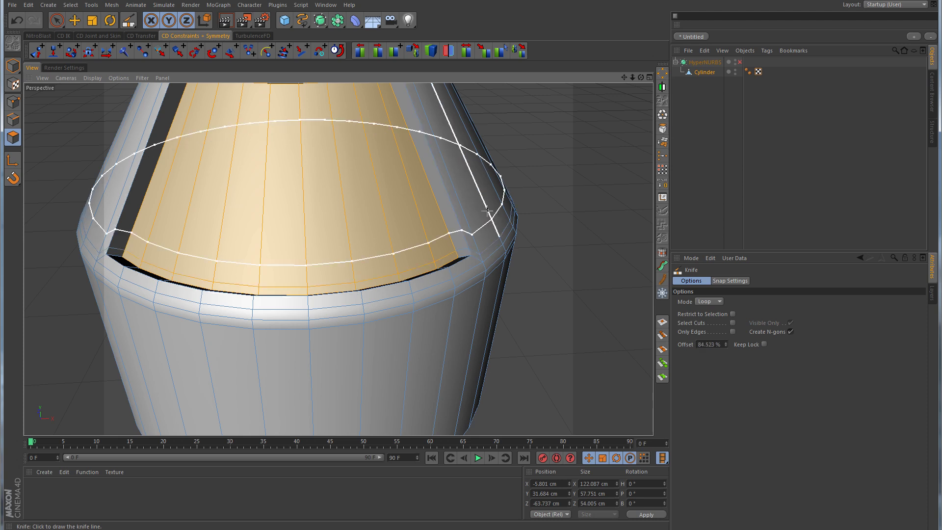
pyautogui.keyDown('alt'); pyautogui.moveTo(487, 211); pyautogui.dragTo(488, 281, button='middle'); pyautogui.keyUp('alt')
pyautogui.keyDown('alt'); pyautogui.moveTo(487, 282); pyautogui.dragTo(492, 231); pyautogui.keyUp('alt')
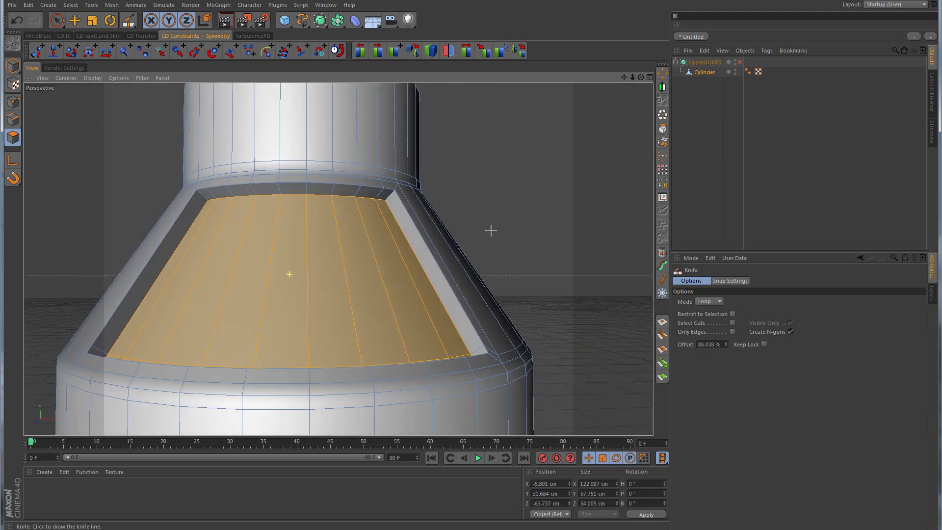
pyautogui.click(398, 201)
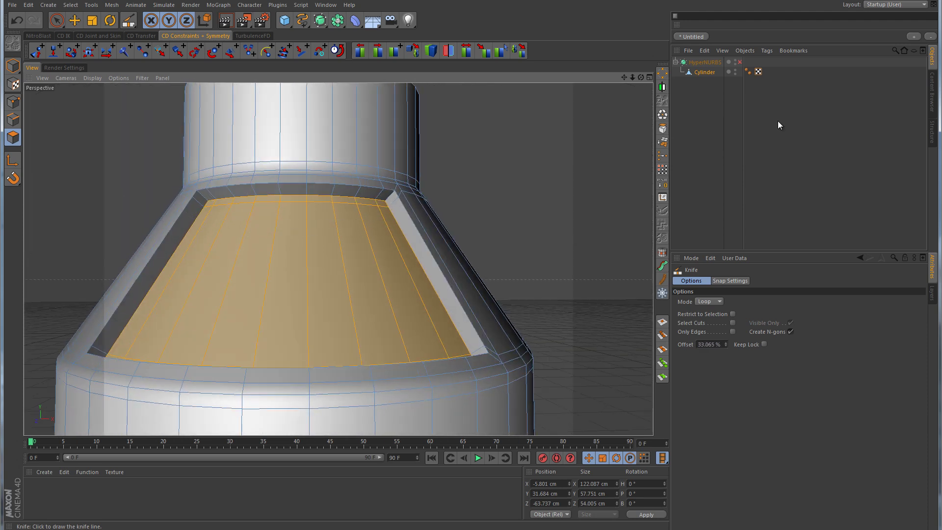
# - Turn the HyperNURBS smoothing back on and inspect the recessed panel's upper edge and corners
pyautogui.click(740, 62)
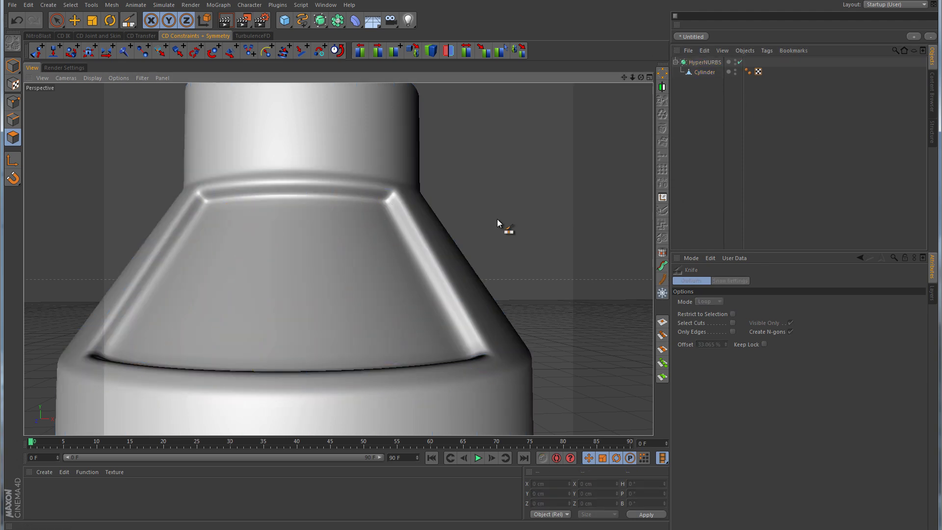
pyautogui.scroll(-5, 498, 220)
pyautogui.keyDown('alt'); pyautogui.moveTo(482, 243); pyautogui.dragTo(482, 301); pyautogui.keyUp('alt')
pyautogui.keyDown('alt'); pyautogui.moveTo(482, 300); pyautogui.dragTo(427, 267, button='middle'); pyautogui.keyUp('alt')
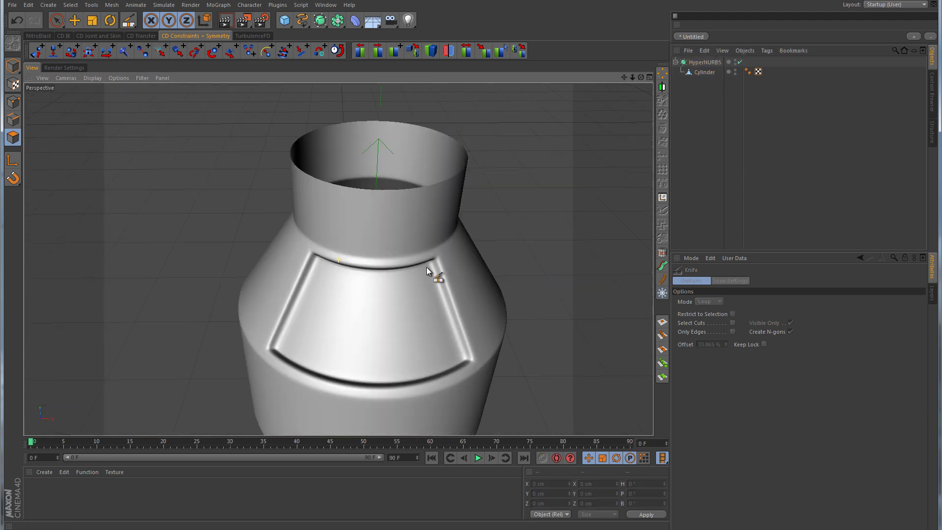
pyautogui.keyDown('alt'); pyautogui.moveTo(426, 267); pyautogui.dragTo(454, 257); pyautogui.keyUp('alt')
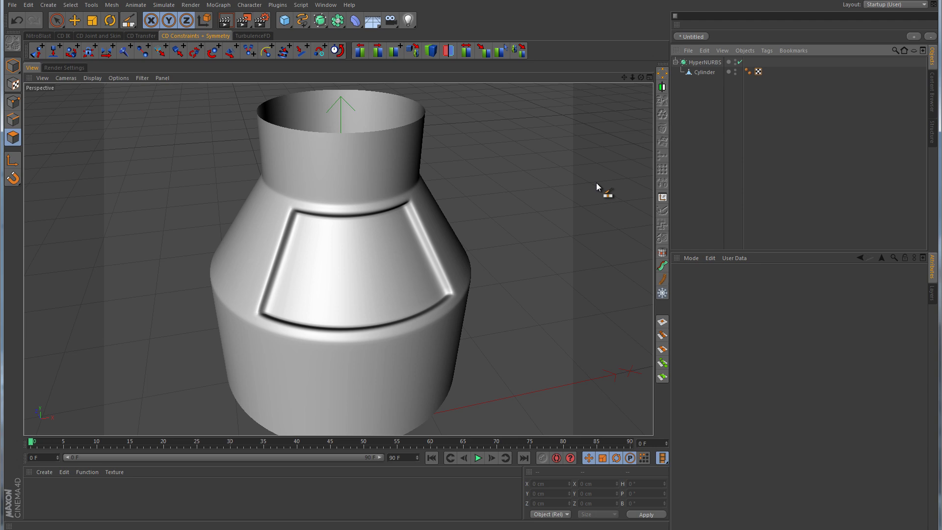
# - Turn off the HyperNURBS smoothing and examine the Cylinder's edge flow around the recessed panel, neck and underside
pyautogui.click(709, 72)
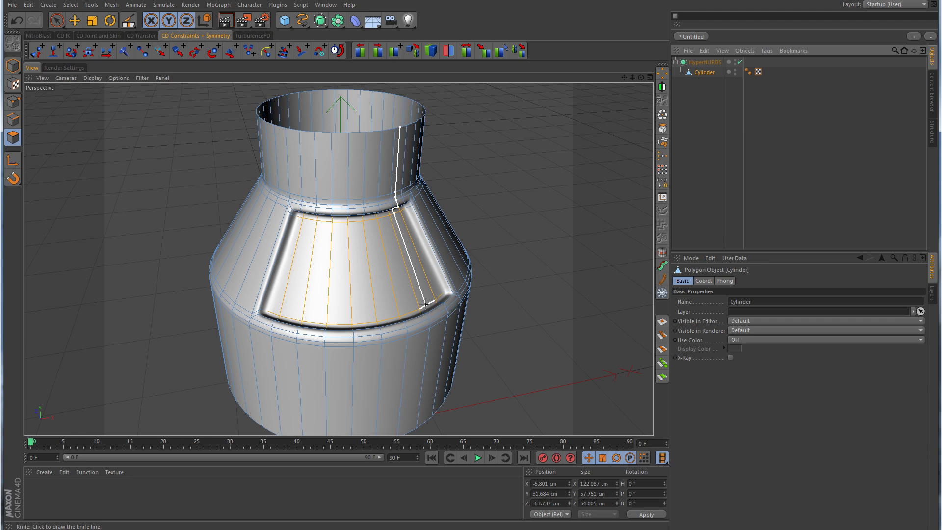
pyautogui.click(740, 62)
pyautogui.keyDown('alt'); pyautogui.moveTo(364, 287); pyautogui.dragTo(351, 201); pyautogui.keyUp('alt')
pyautogui.keyDown('alt'); pyautogui.moveTo(310, 238); pyautogui.dragTo(355, 175, button='right'); pyautogui.keyUp('alt')
pyautogui.keyDown('alt'); pyautogui.moveTo(355, 175); pyautogui.dragTo(381, 225, button='middle'); pyautogui.keyUp('alt')
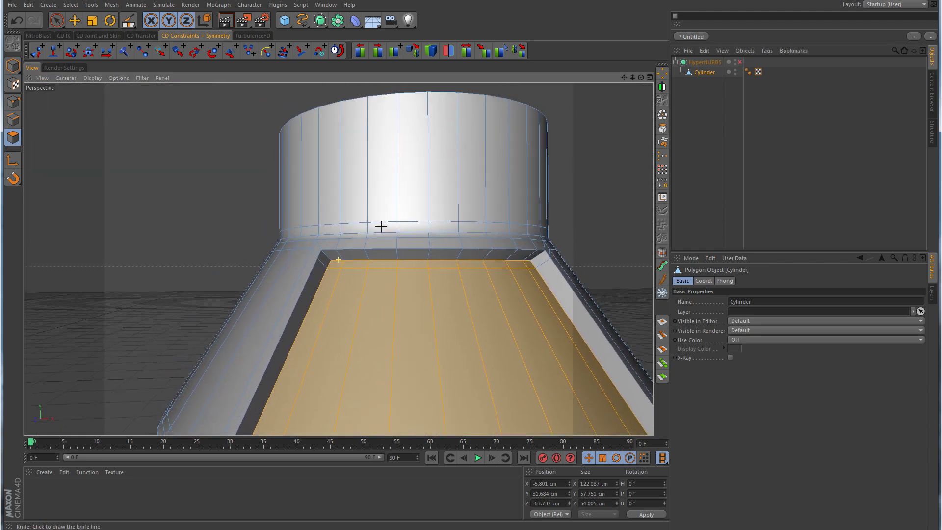
pyautogui.keyDown('alt'); pyautogui.moveTo(393, 295); pyautogui.dragTo(394, 257); pyautogui.keyUp('alt')
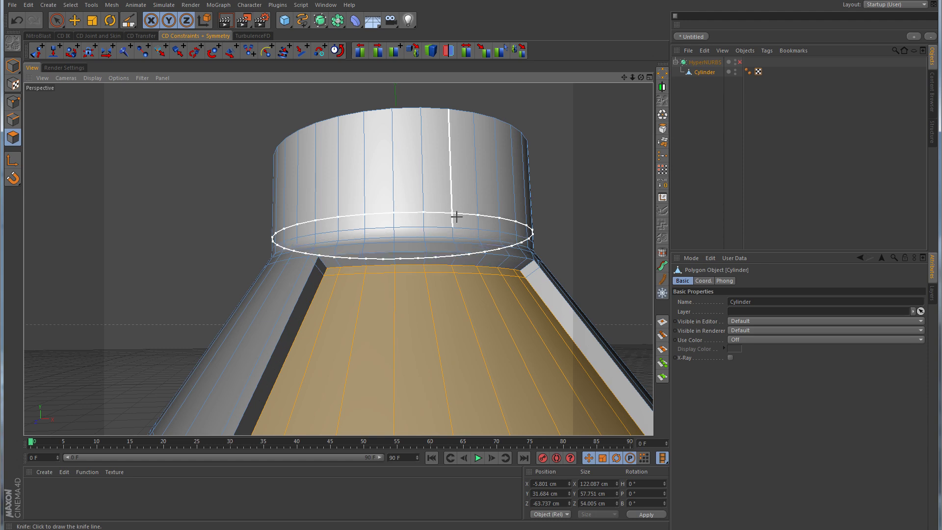
pyautogui.scroll(-3, 459, 214)
pyautogui.keyDown('alt'); pyautogui.moveTo(468, 206); pyautogui.dragTo(429, 330); pyautogui.keyUp('alt')
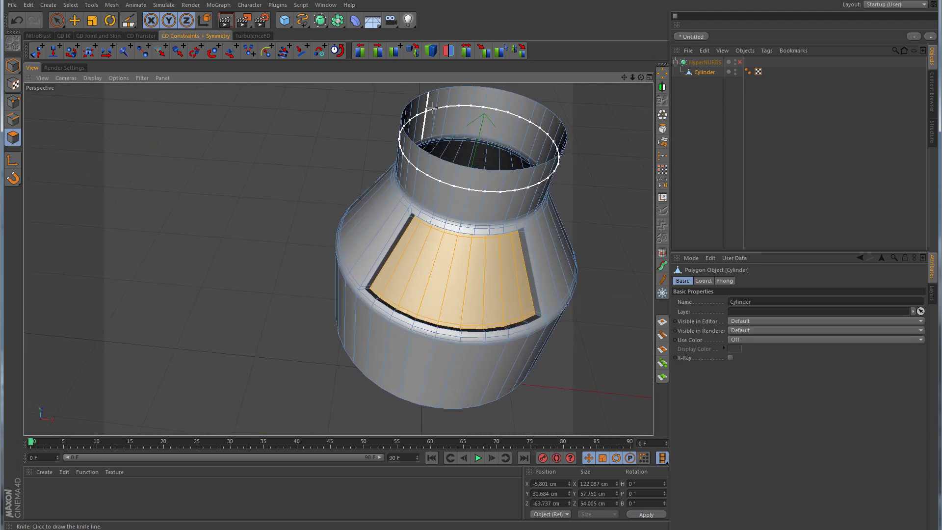
pyautogui.keyDown('alt'); pyautogui.moveTo(487, 316); pyautogui.dragTo(506, 132); pyautogui.keyUp('alt')
pyautogui.scroll(-3, 534, 238)
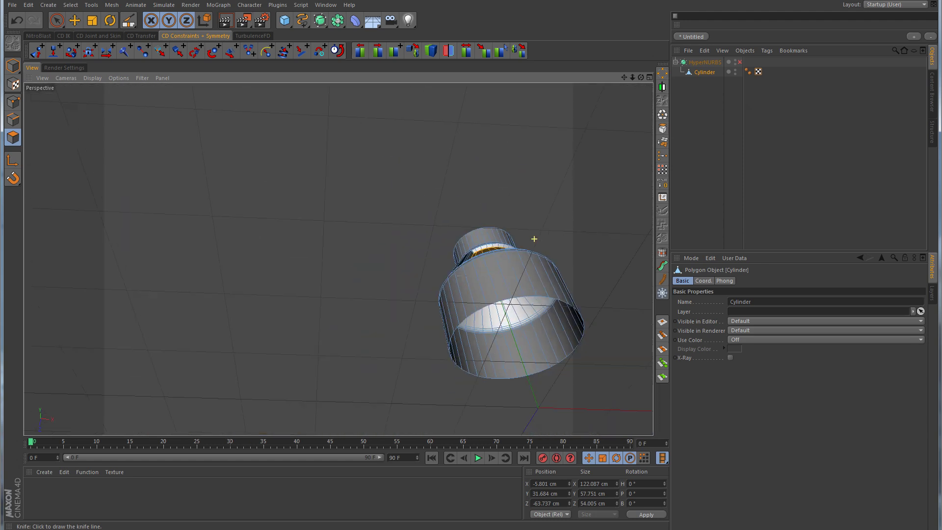
pyautogui.keyDown('alt'); pyautogui.moveTo(464, 300); pyautogui.dragTo(338, 259, button='middle'); pyautogui.keyUp('alt')
pyautogui.keyDown('alt'); pyautogui.moveTo(338, 260); pyautogui.dragTo(384, 361); pyautogui.keyUp('alt')
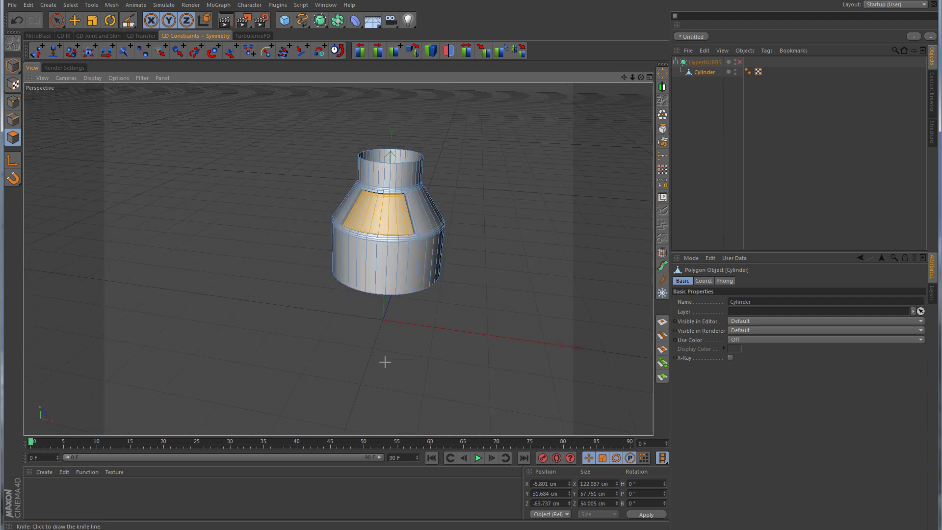
pyautogui.keyDown('alt'); pyautogui.moveTo(389, 227); pyautogui.dragTo(428, 164, button='right'); pyautogui.keyUp('alt')
pyautogui.keyDown('alt'); pyautogui.moveTo(413, 168); pyautogui.dragTo(477, 279, button='middle'); pyautogui.keyUp('alt')
pyautogui.scroll(4, 400, 278)
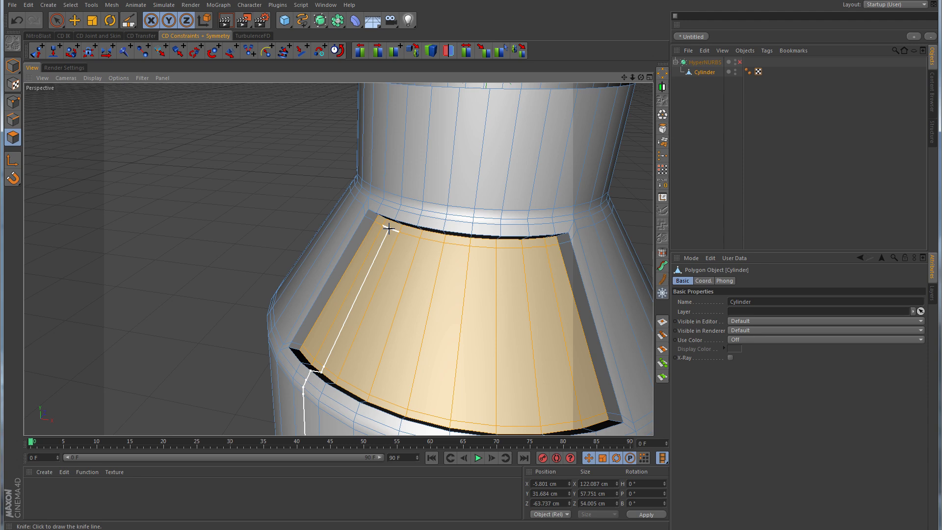
# - Cut a vertical edge loop with the Knife close to the recessed panel's left edge, running up through the neck
pyautogui.scroll(-3, 450, 263)
pyautogui.keyDown('alt'); pyautogui.moveTo(450, 263); pyautogui.dragTo(449, 208); pyautogui.keyUp('alt')
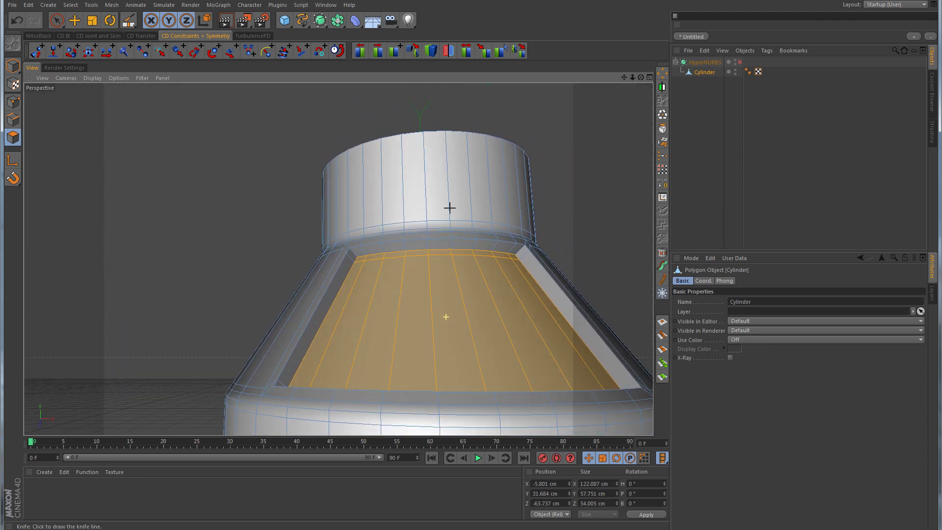
pyautogui.keyDown('alt'); pyautogui.moveTo(401, 212); pyautogui.dragTo(448, 202, button='right'); pyautogui.keyUp('alt')
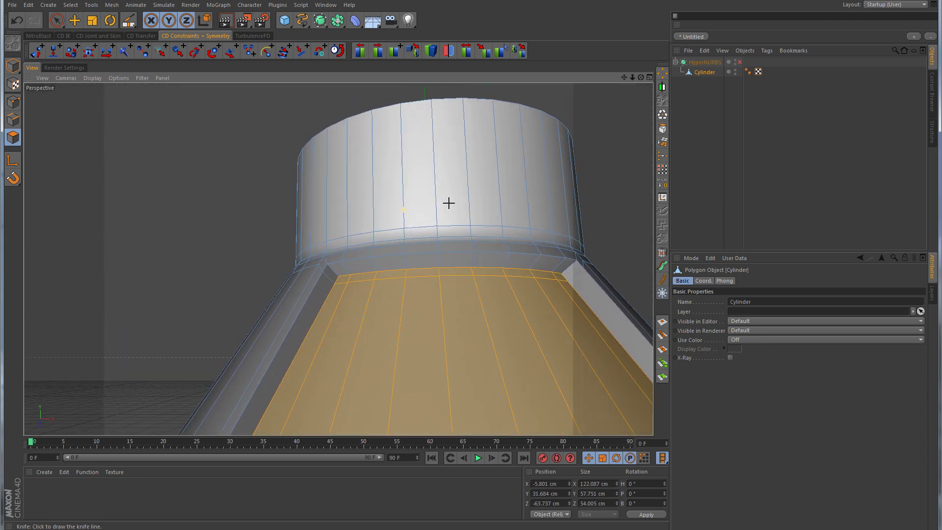
pyautogui.keyDown('alt'); pyautogui.moveTo(339, 259); pyautogui.dragTo(496, 217); pyautogui.keyUp('alt')
pyautogui.keyDown('alt'); pyautogui.moveTo(528, 400); pyautogui.dragTo(422, 197); pyautogui.keyUp('alt')
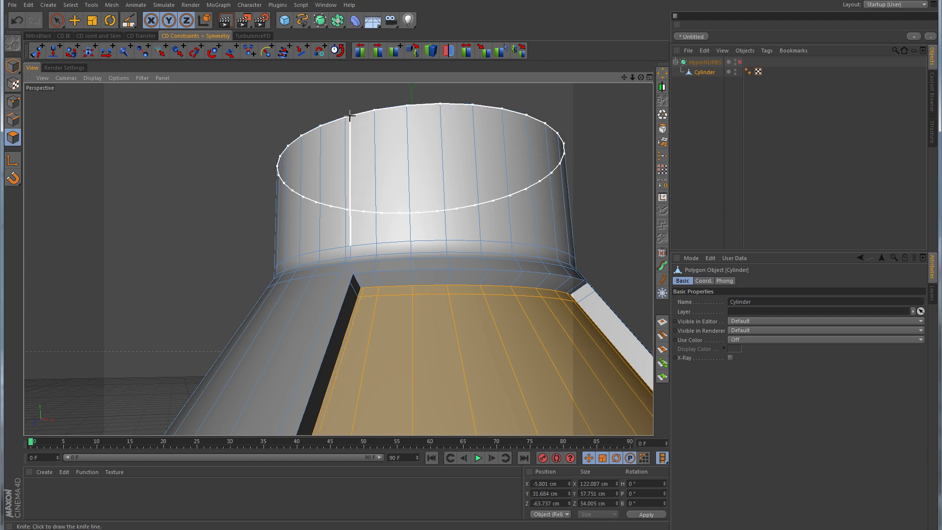
# - Turn on the HyperNURBS smoothing and examine how the vertical loop affects the neck, shoulder and body surfaces
pyautogui.click(740, 62)
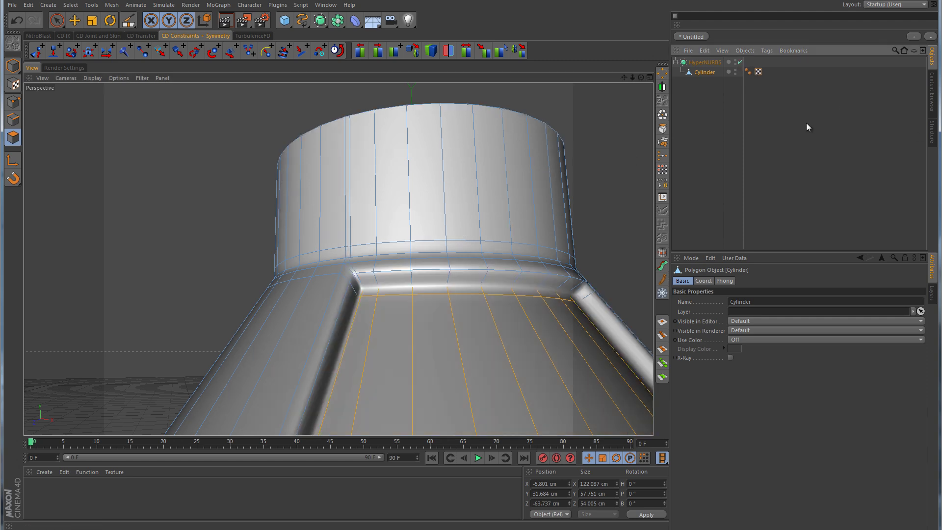
pyautogui.click(806, 124)
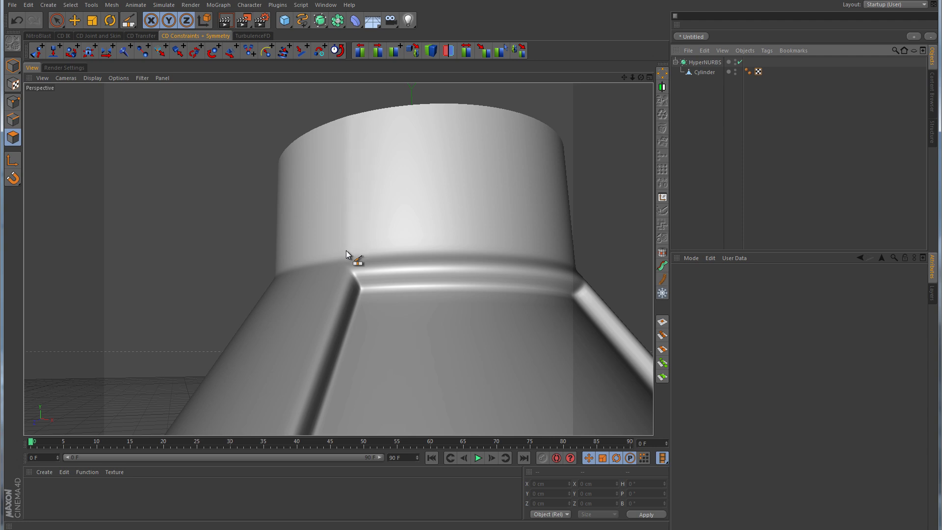
pyautogui.keyDown('alt'); pyautogui.moveTo(469, 271); pyautogui.dragTo(339, 312, button='right'); pyautogui.keyUp('alt')
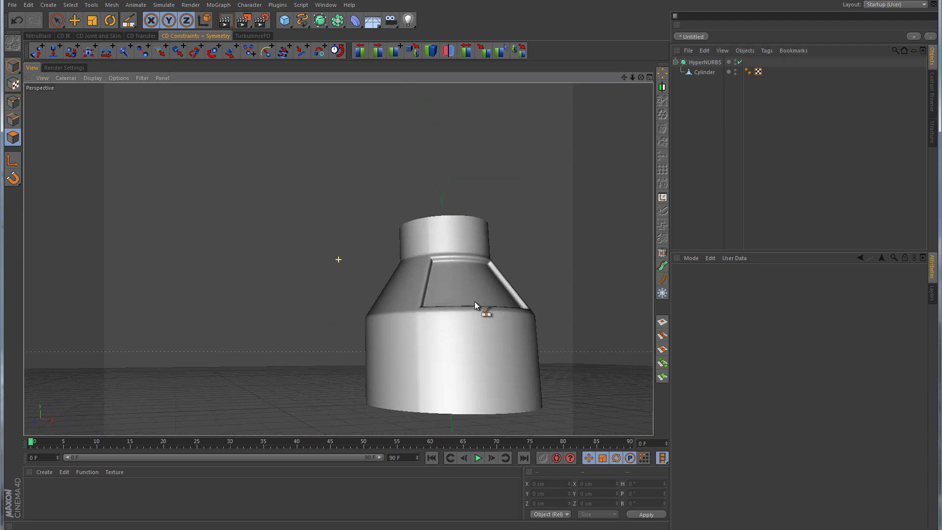
pyautogui.keyDown('alt'); pyautogui.moveTo(475, 301); pyautogui.dragTo(523, 313); pyautogui.keyUp('alt')
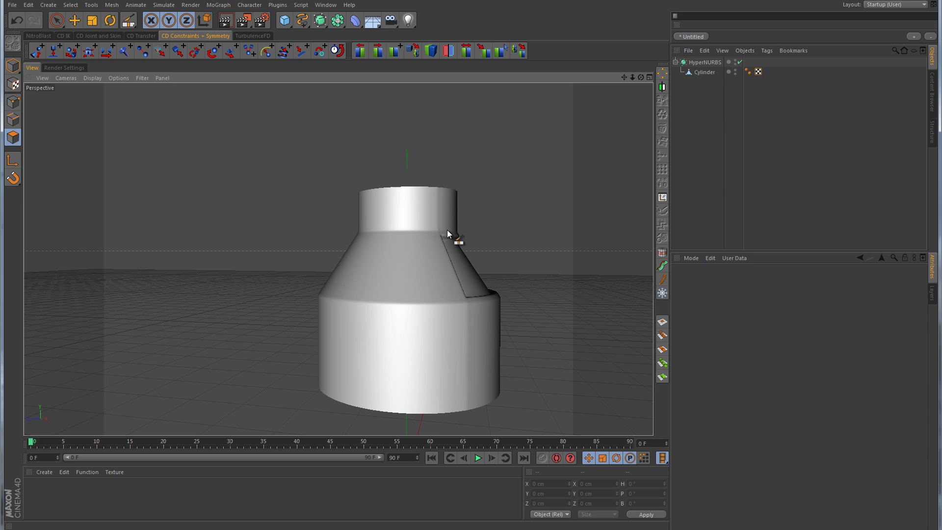
pyautogui.keyDown('alt'); pyautogui.moveTo(454, 237); pyautogui.dragTo(319, 317); pyautogui.keyUp('alt')
pyautogui.keyDown('alt'); pyautogui.moveTo(419, 317); pyautogui.dragTo(307, 249, button='middle'); pyautogui.keyUp('alt')
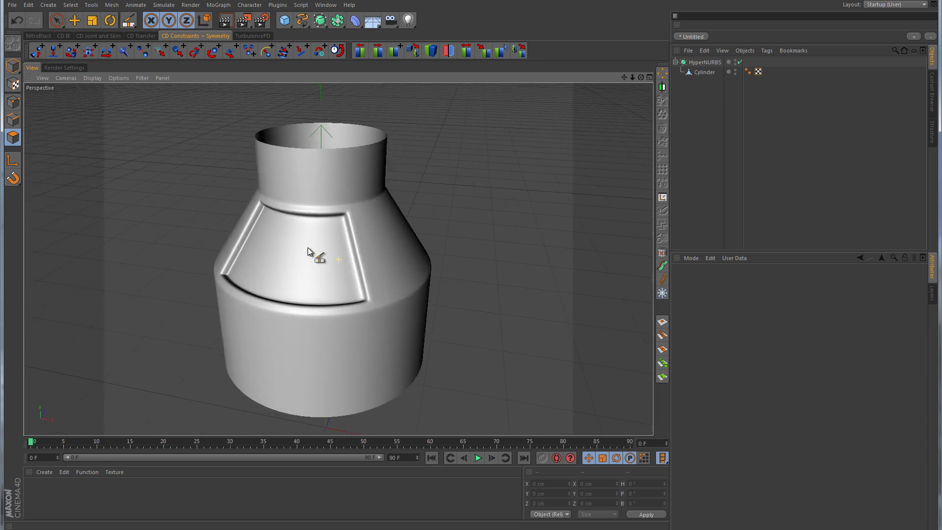
pyautogui.keyDown('alt'); pyautogui.moveTo(307, 248); pyautogui.dragTo(365, 267); pyautogui.keyUp('alt')
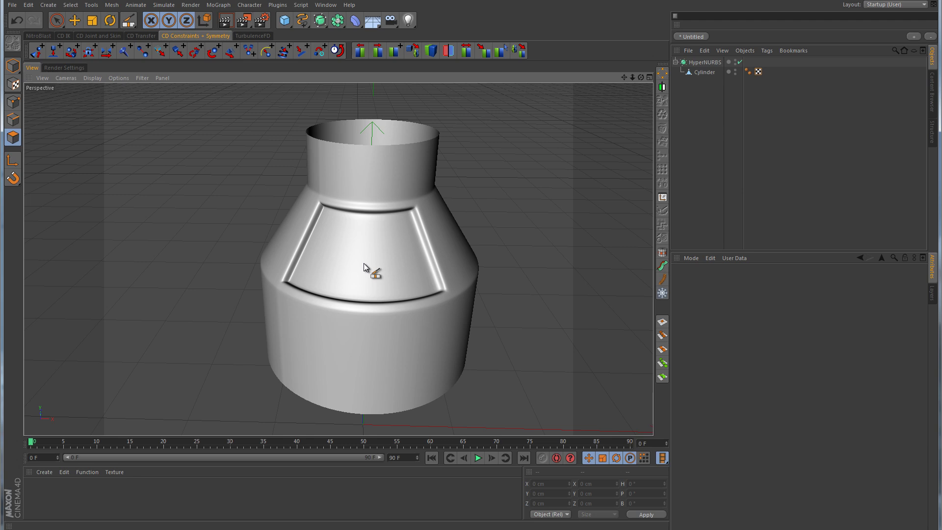
# - Inspect the smoothed surface around the recessed panel and undo the vertical edge loop cut beside its left edge
pyautogui.keyDown('alt'); pyautogui.moveTo(330, 266); pyautogui.dragTo(366, 261, button='right'); pyautogui.keyUp('alt')
pyautogui.keyDown('alt'); pyautogui.moveTo(365, 262); pyautogui.dragTo(417, 251); pyautogui.keyUp('alt')
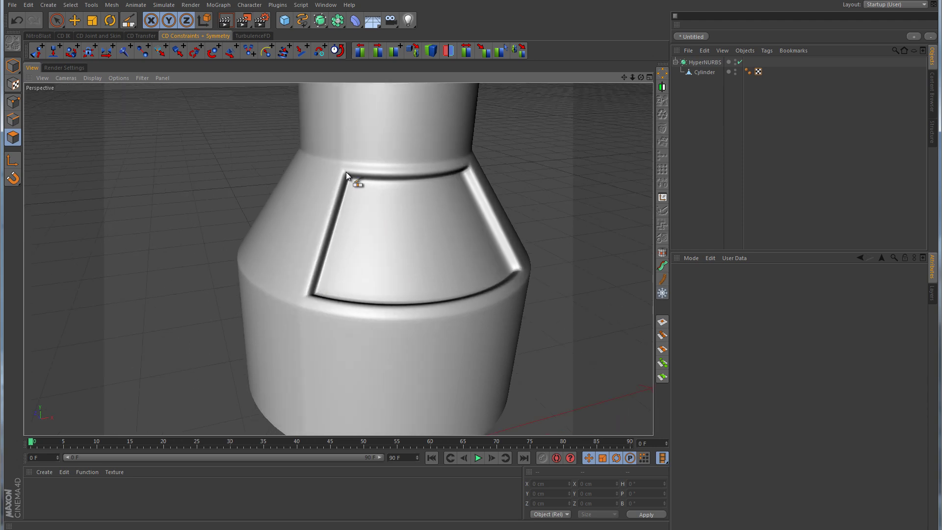
pyautogui.keyDown('alt'); pyautogui.moveTo(346, 172); pyautogui.dragTo(439, 233, button='right'); pyautogui.keyUp('alt')
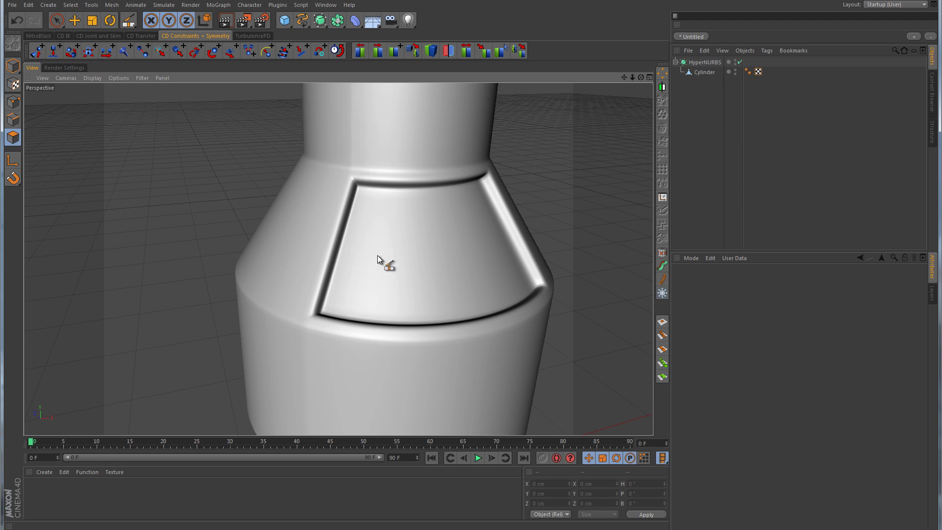
pyautogui.scroll(-5, 378, 255)
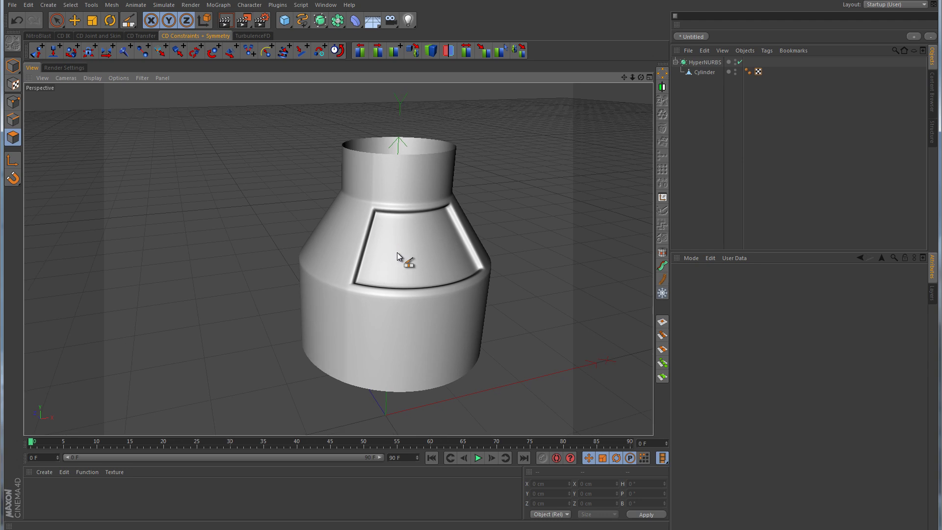
pyautogui.hotkey('ctrl', 'z')
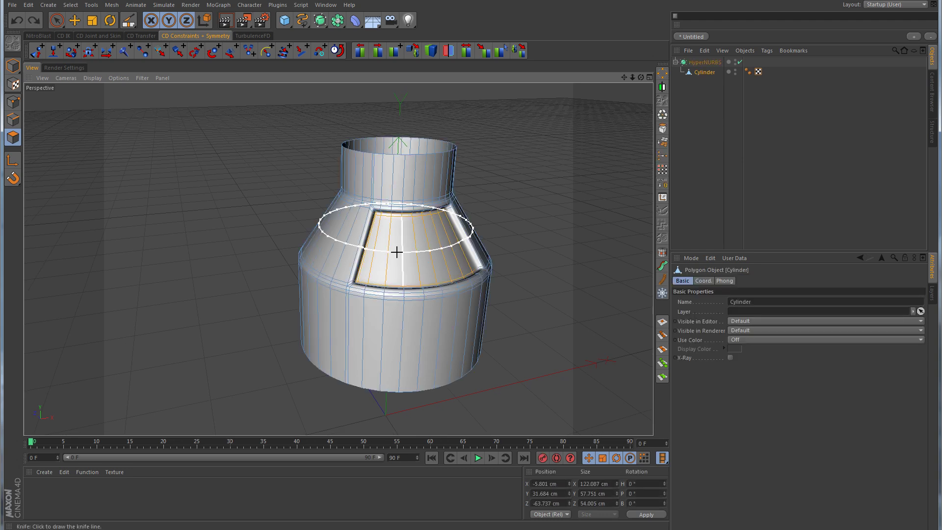
# - Toggle the HyperNURBS smoothing to compare the smoothed panel with its unsmoothed mesh, leaving the smoothing off
pyautogui.press('q')
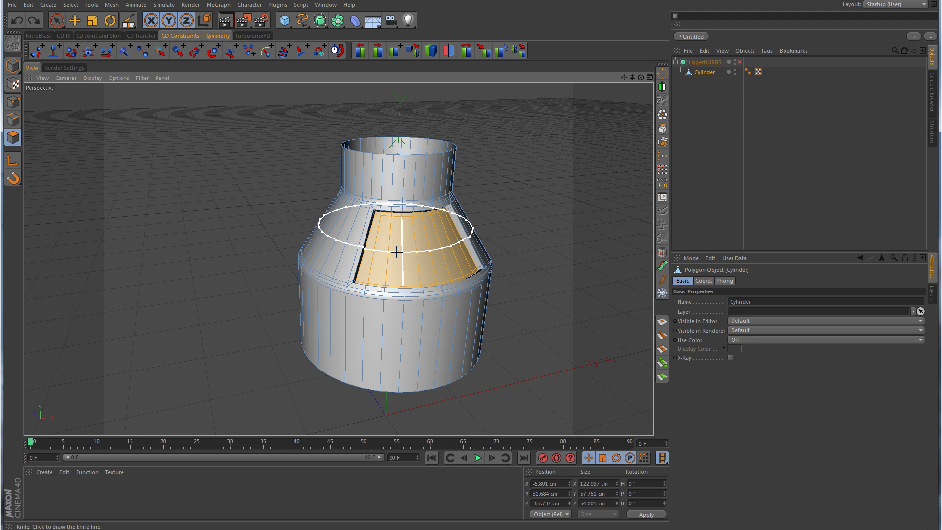
pyautogui.scroll(5, 396, 252)
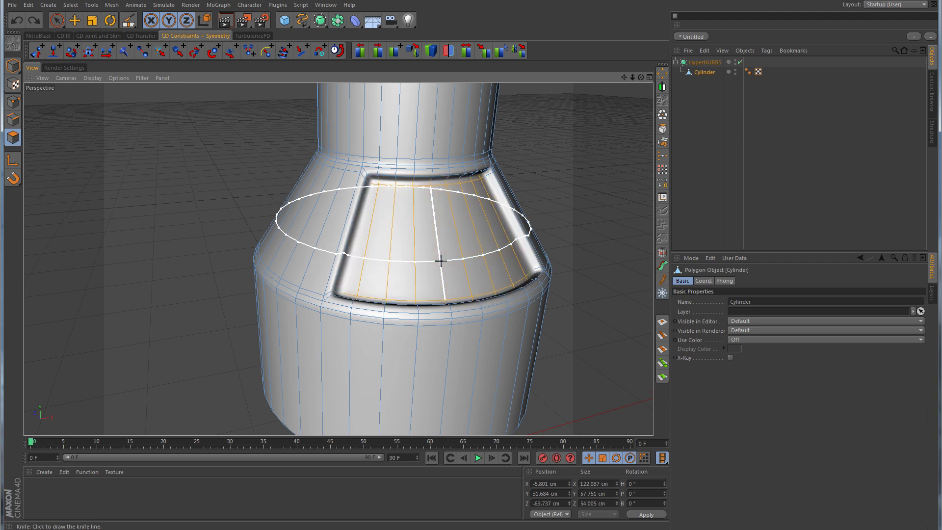
pyautogui.press('q')
pyautogui.press('q')
pyautogui.press('q')
pyautogui.press('q')
# - Select the Cylinder, activate the Knife and set its mode to Line
pyautogui.click(710, 73)
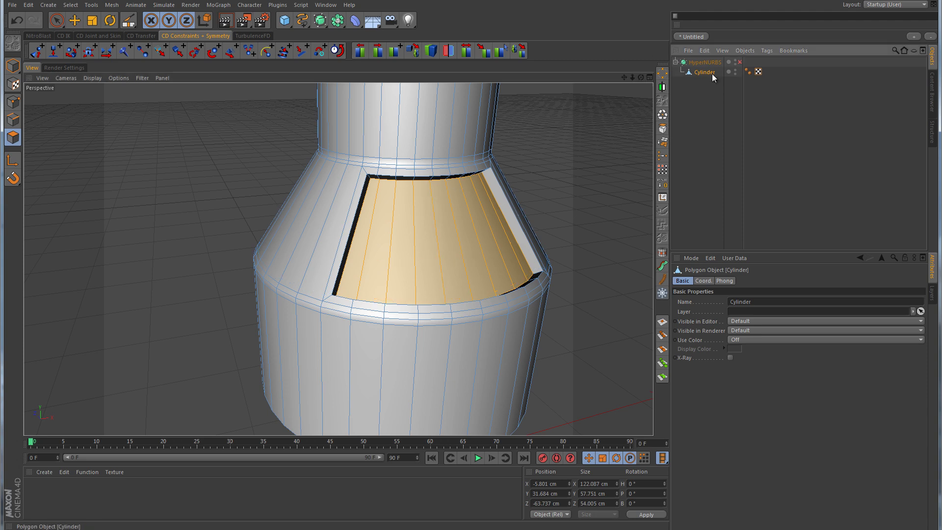
pyautogui.rightClick(562, 168)
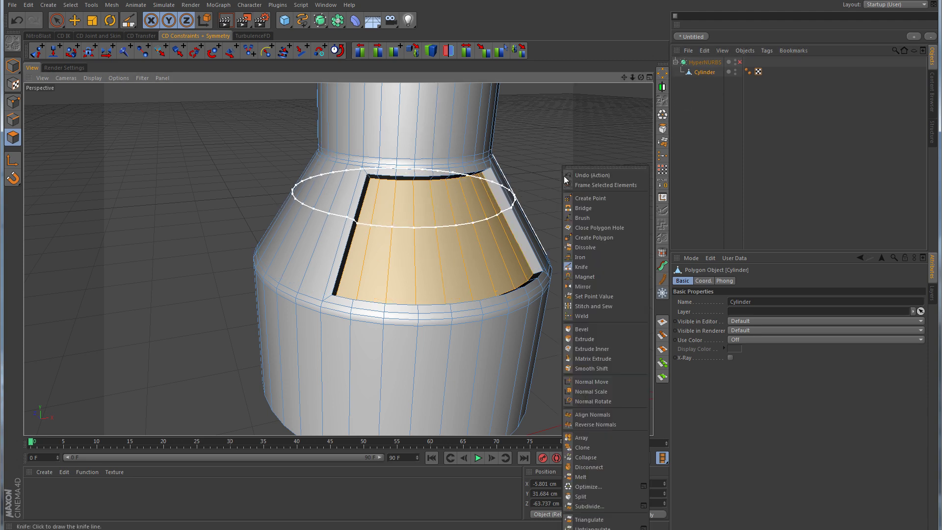
pyautogui.click(583, 267)
pyautogui.click(709, 302)
pyautogui.click(709, 311)
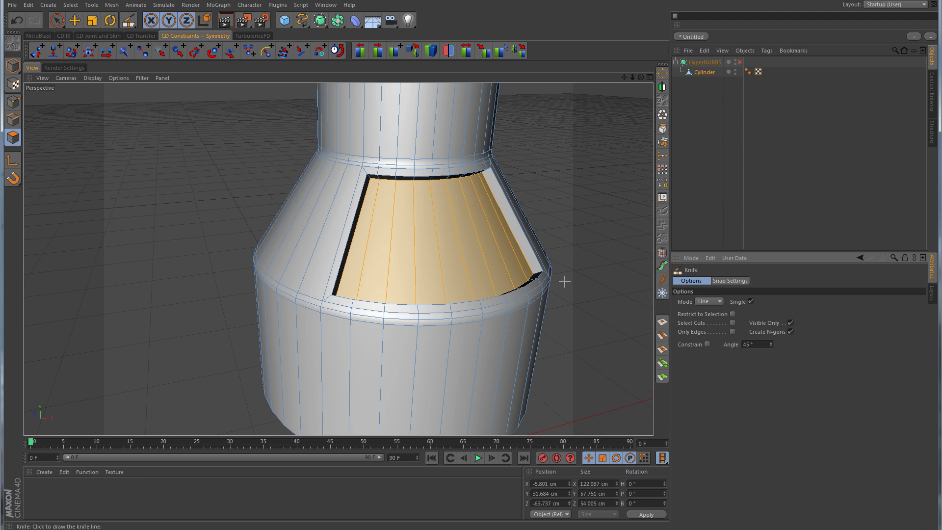
# - Cut the recess's upper wall close to its upper-left corner, from the outer rim to the edge of the recessed face
pyautogui.scroll(10, 427, 242)
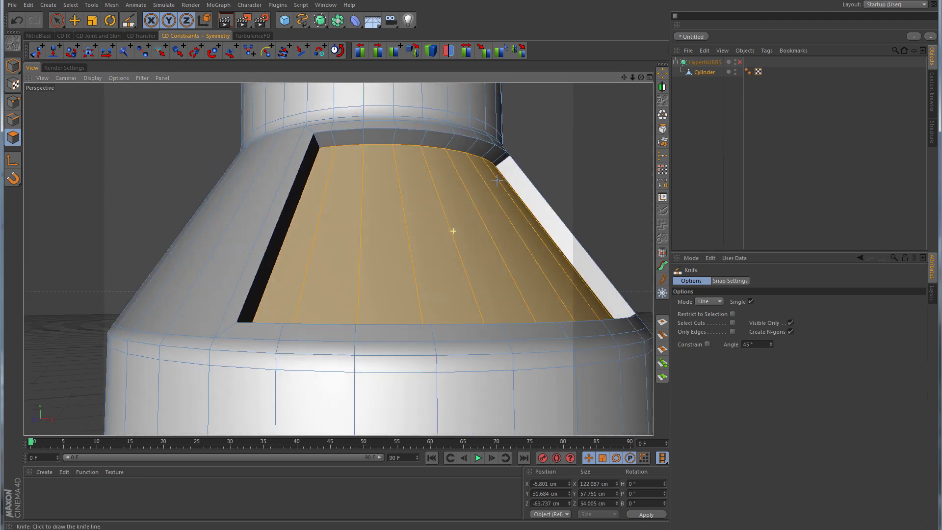
pyautogui.keyDown('alt'); pyautogui.moveTo(424, 197); pyautogui.dragTo(444, 244, button='middle'); pyautogui.keyUp('alt')
pyautogui.keyDown('alt'); pyautogui.moveTo(393, 227); pyautogui.dragTo(469, 230, button='right'); pyautogui.keyUp('alt')
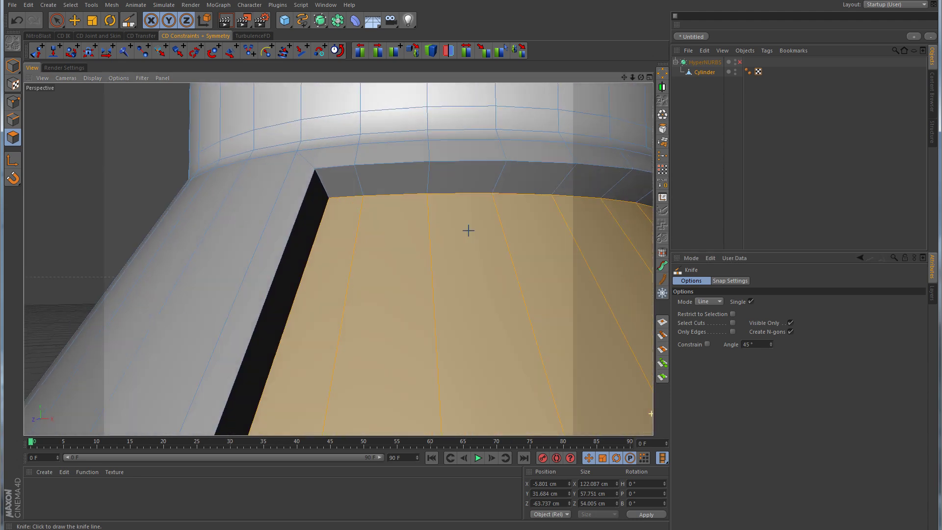
pyautogui.keyDown('alt'); pyautogui.moveTo(469, 229); pyautogui.dragTo(431, 234); pyautogui.keyUp('alt')
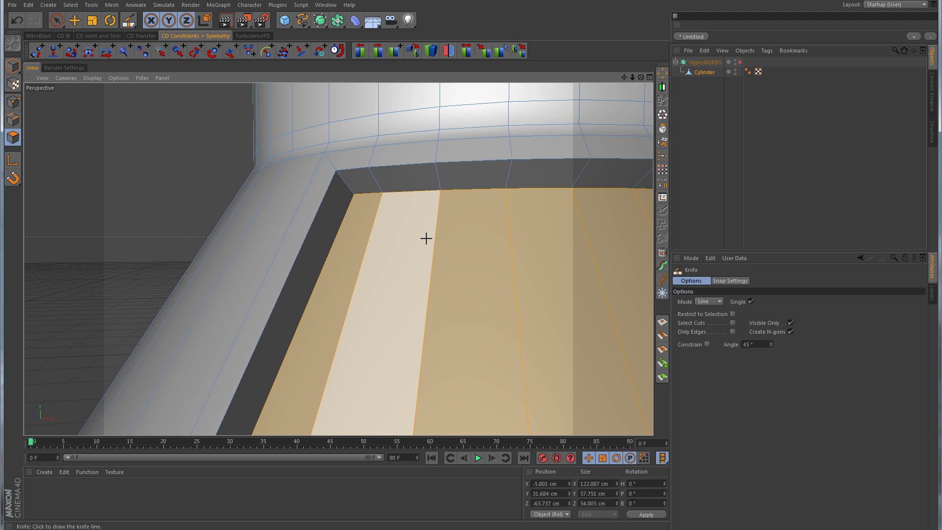
pyautogui.keyDown('alt'); pyautogui.moveTo(418, 199); pyautogui.dragTo(442, 199, button='right'); pyautogui.keyUp('alt')
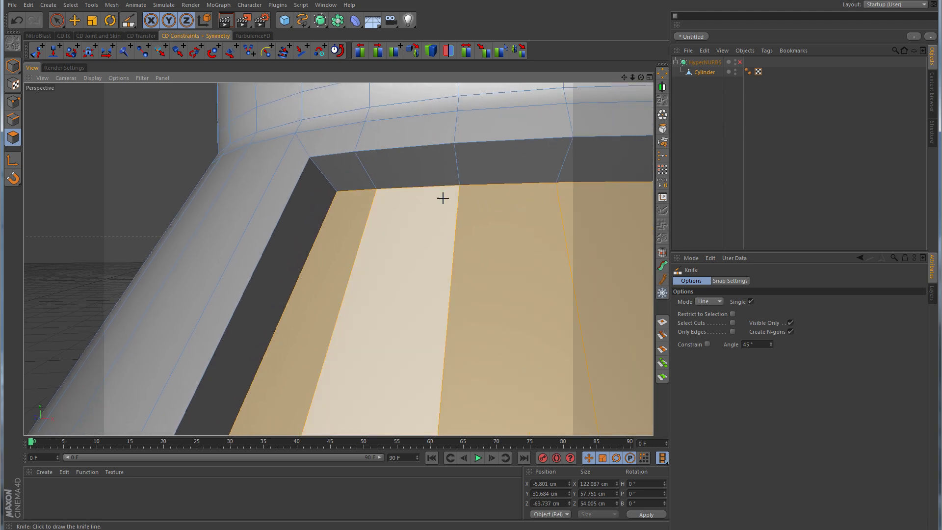
pyautogui.keyDown('alt'); pyautogui.moveTo(442, 206); pyautogui.dragTo(458, 264, button='middle'); pyautogui.keyUp('alt')
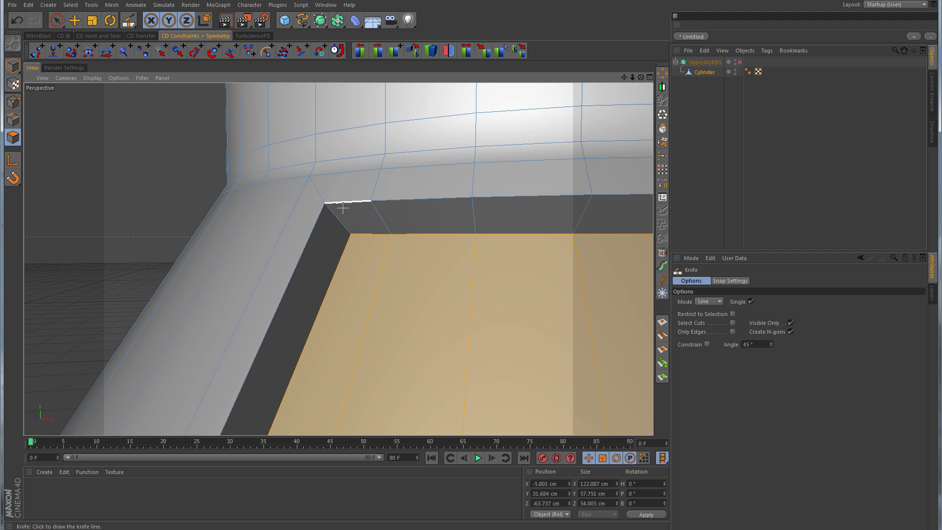
pyautogui.moveTo(336, 202); pyautogui.dragTo(363, 235)
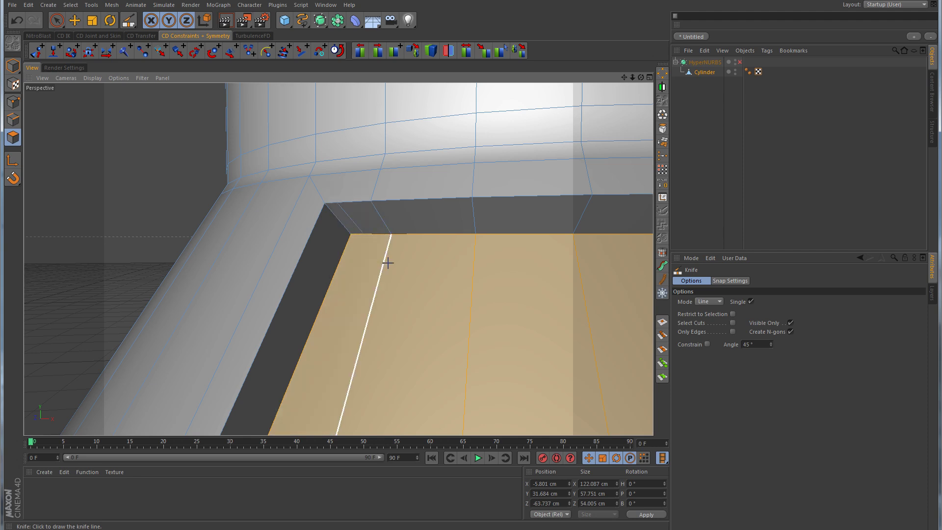
# - Cut a supporting line down the recessed face, close and parallel to its left edge, from the upper to the lower edge
pyautogui.keyDown('alt'); pyautogui.moveTo(423, 268); pyautogui.dragTo(370, 296, button='right'); pyautogui.keyUp('alt')
pyautogui.keyDown('alt'); pyautogui.moveTo(411, 305); pyautogui.dragTo(397, 228, button='middle'); pyautogui.keyUp('alt')
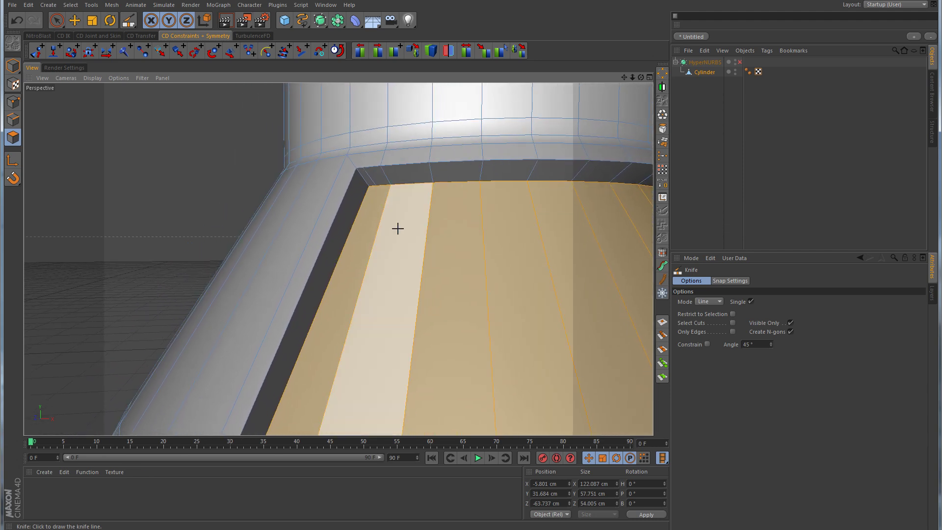
pyautogui.keyDown('alt'); pyautogui.moveTo(398, 228); pyautogui.dragTo(387, 284); pyautogui.keyUp('alt')
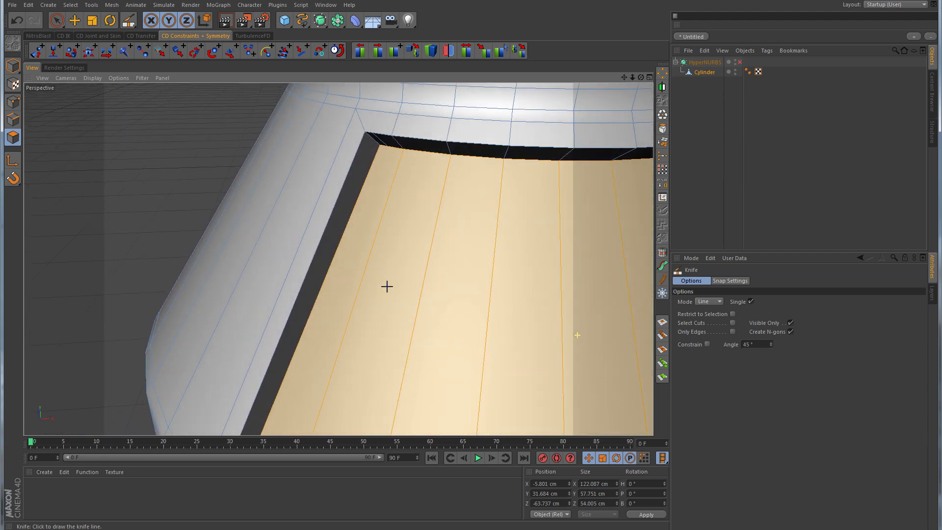
pyautogui.click(388, 147)
pyautogui.keyDown('alt'); pyautogui.moveTo(326, 336); pyautogui.dragTo(301, 362, button='right'); pyautogui.keyUp('alt')
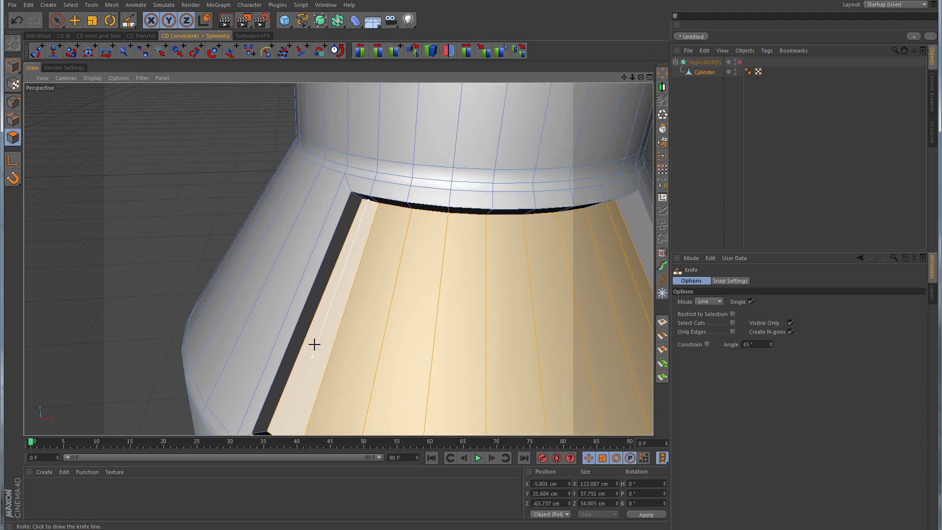
pyautogui.keyDown('alt'); pyautogui.moveTo(316, 347); pyautogui.dragTo(335, 264, button='middle'); pyautogui.keyUp('alt')
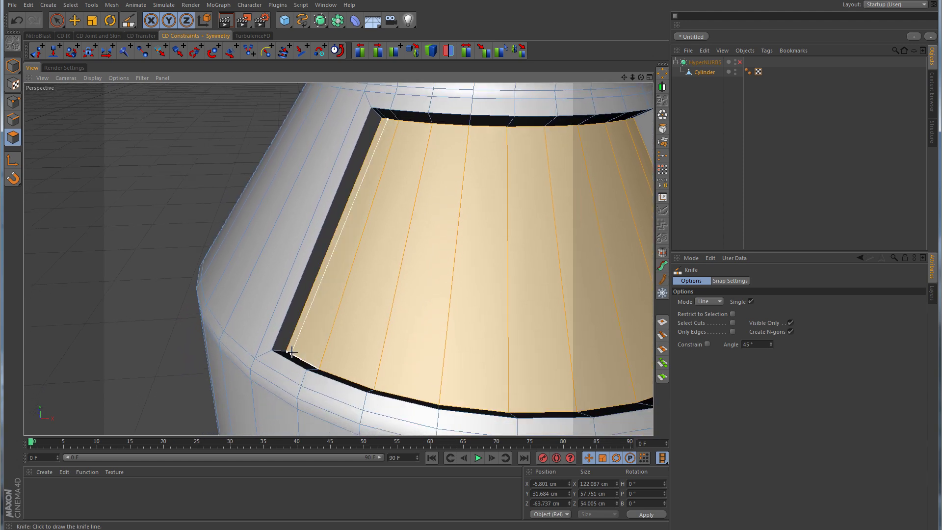
pyautogui.scroll(6, 373, 358)
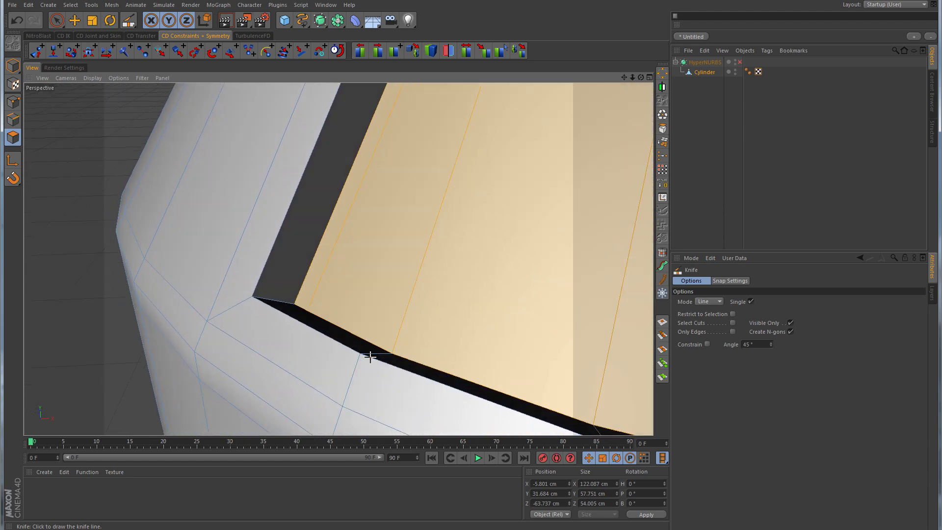
pyautogui.keyDown('alt'); pyautogui.moveTo(370, 357); pyautogui.dragTo(366, 365); pyautogui.keyUp('alt')
pyautogui.keyDown('alt'); pyautogui.moveTo(345, 273); pyautogui.dragTo(356, 337, button='middle'); pyautogui.keyUp('alt')
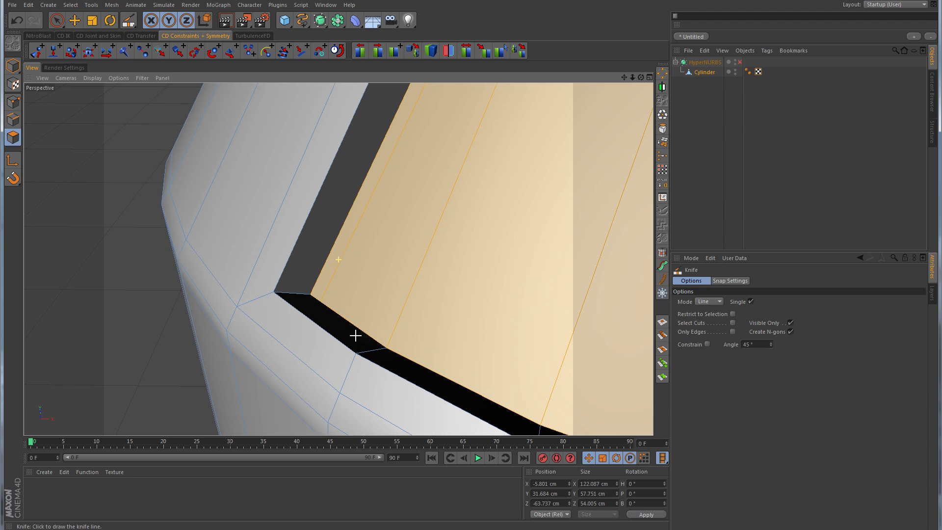
pyautogui.click(319, 300)
# - Cut supporting edges around the recess's lower-left corner across the walls and outer surface, and start the line along the face's lower edge
pyautogui.keyDown('alt'); pyautogui.moveTo(316, 309); pyautogui.dragTo(432, 229); pyautogui.keyUp('alt')
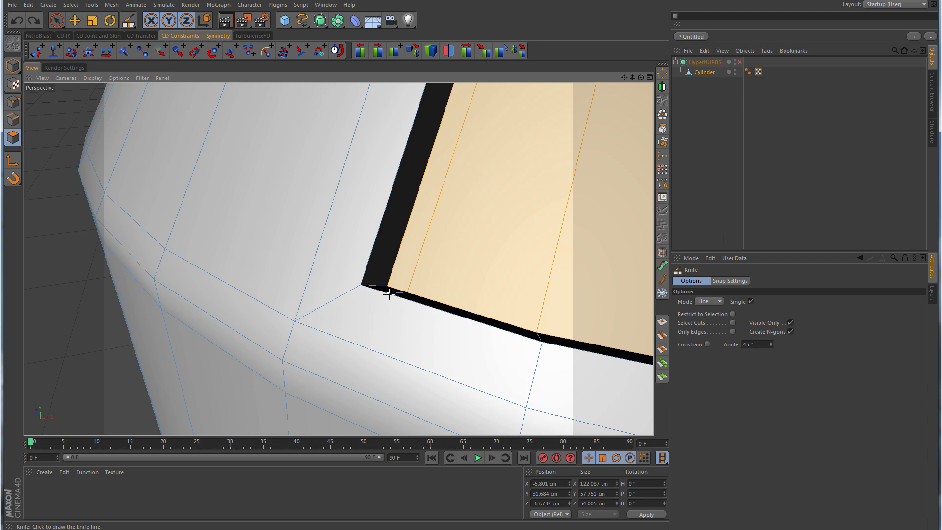
pyautogui.moveTo(388, 294); pyautogui.dragTo(328, 302)
pyautogui.moveTo(370, 259)
pyautogui.mouseDown()
pyautogui.moveTo(417, 267)
pyautogui.moveTo(476, 296)
pyautogui.moveTo(541, 300)
pyautogui.moveTo(515, 316)
pyautogui.mouseUp()
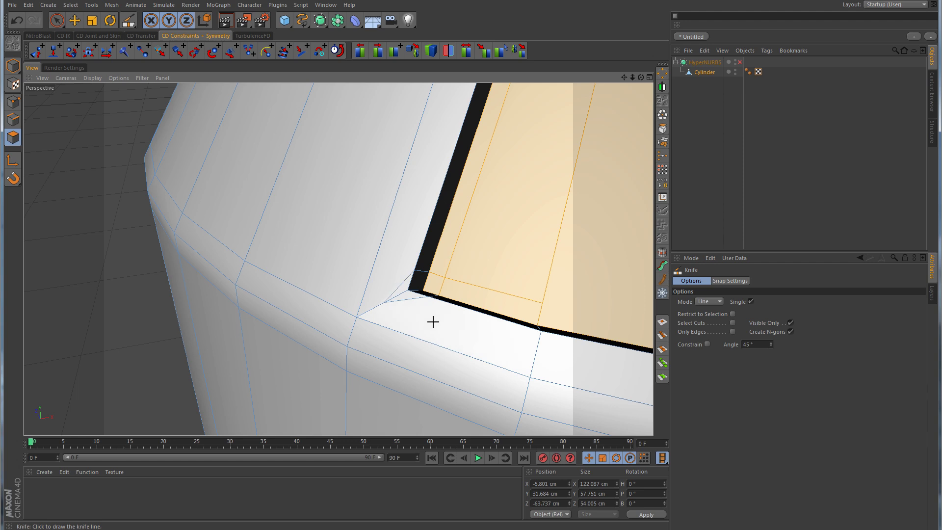
# - Continue the supporting cut across the recessed face, parallel to its lower edge, as far as the right edge
pyautogui.keyDown('alt'); pyautogui.moveTo(507, 328); pyautogui.dragTo(205, 296); pyautogui.keyUp('alt')
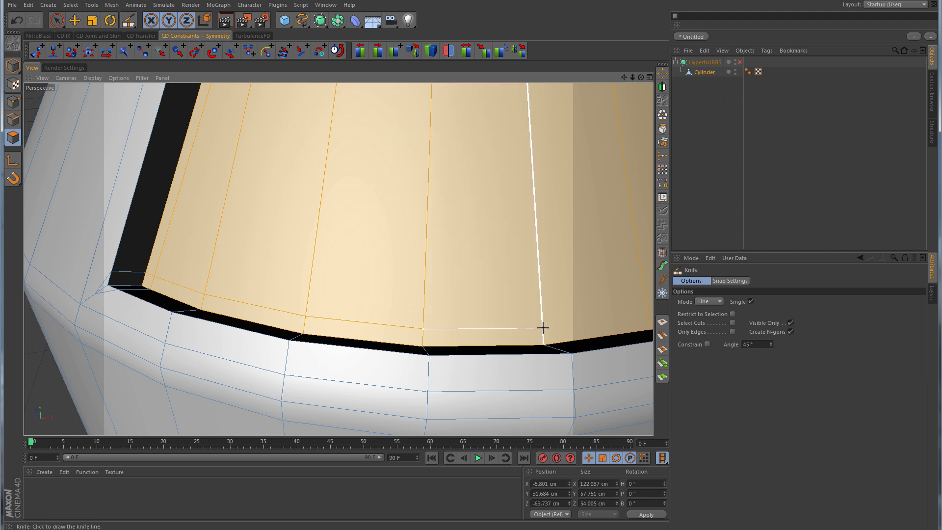
pyautogui.keyDown('alt'); pyautogui.moveTo(559, 286); pyautogui.dragTo(267, 310); pyautogui.keyUp('alt')
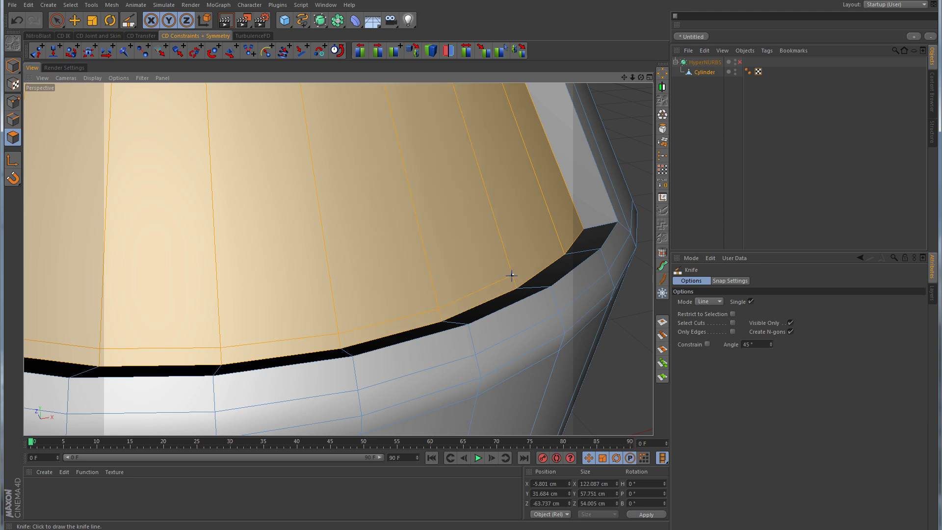
pyautogui.keyDown('alt'); pyautogui.moveTo(552, 244); pyautogui.dragTo(283, 307); pyautogui.keyUp('alt')
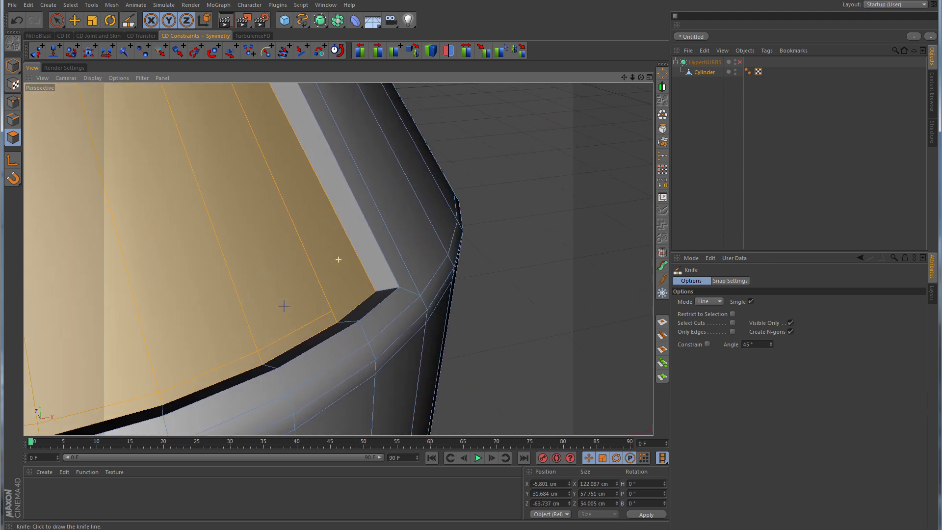
pyautogui.keyDown('alt'); pyautogui.moveTo(346, 309); pyautogui.dragTo(429, 299, button='right'); pyautogui.keyUp('alt')
pyautogui.keyDown('alt'); pyautogui.moveTo(429, 300); pyautogui.dragTo(241, 321); pyautogui.keyUp('alt')
pyautogui.click(223, 309)
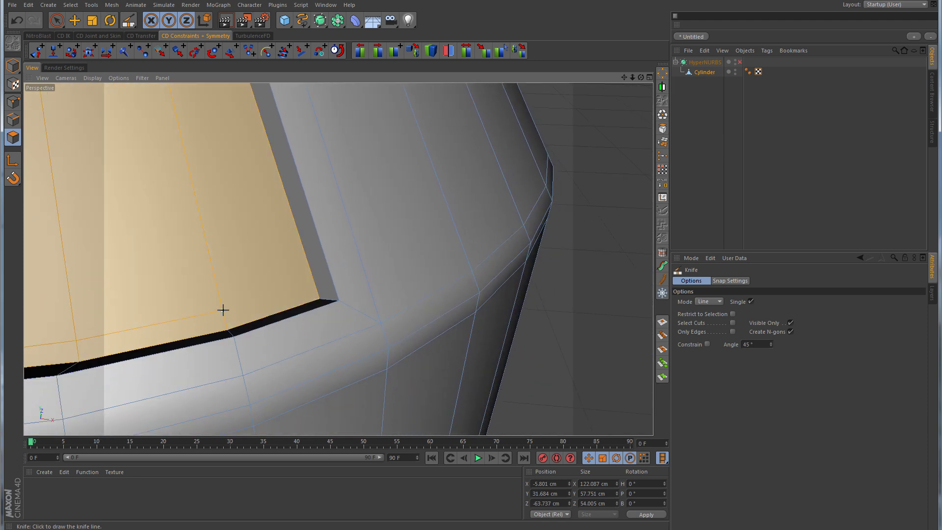
pyautogui.click(310, 284)
pyautogui.click(313, 282)
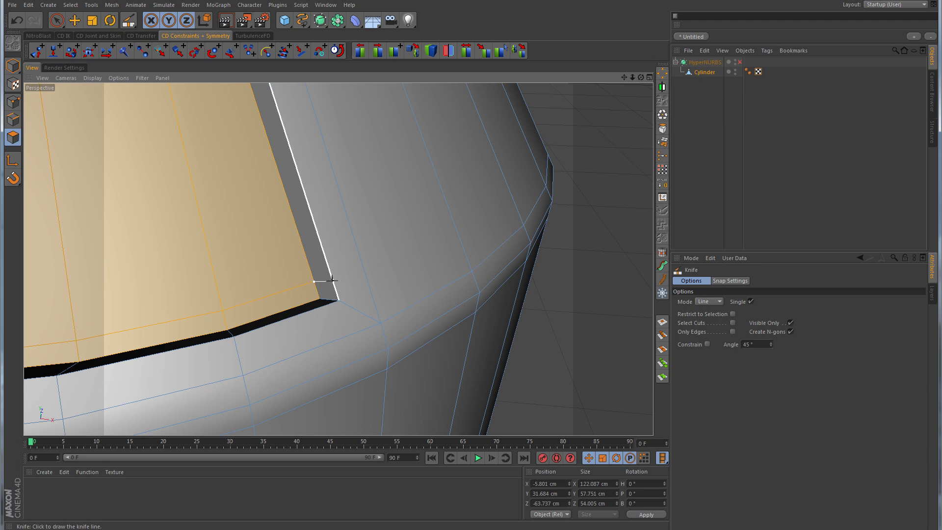
# - Carry the cut across the recess's right wall and around the outside of the lower-right corner to the lower rim
pyautogui.click(332, 280)
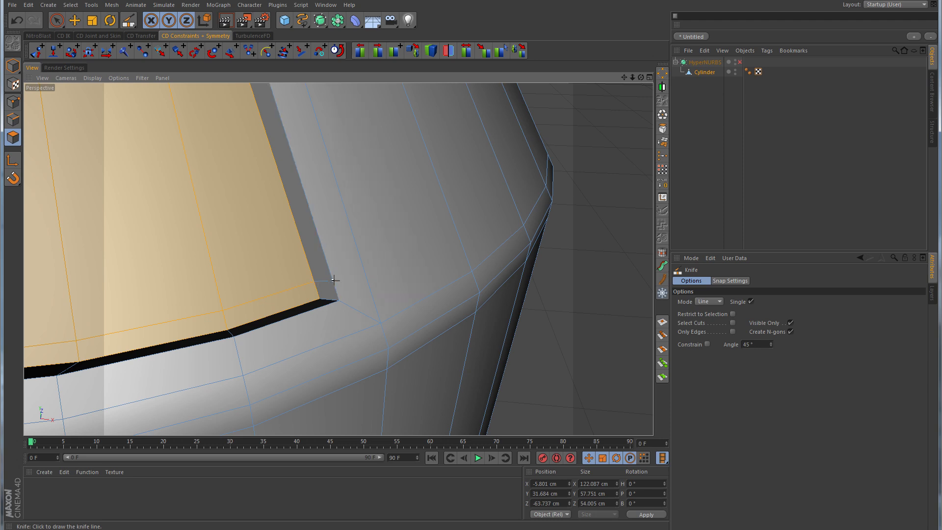
pyautogui.click(334, 279)
pyautogui.click(358, 310)
pyautogui.click(357, 311)
pyautogui.click(316, 310)
# - Cut a supporting line up the recessed face, close and parallel to its right edge, from the lower to the upper edge
pyautogui.keyDown('alt'); pyautogui.moveTo(332, 322); pyautogui.dragTo(339, 274); pyautogui.keyUp('alt')
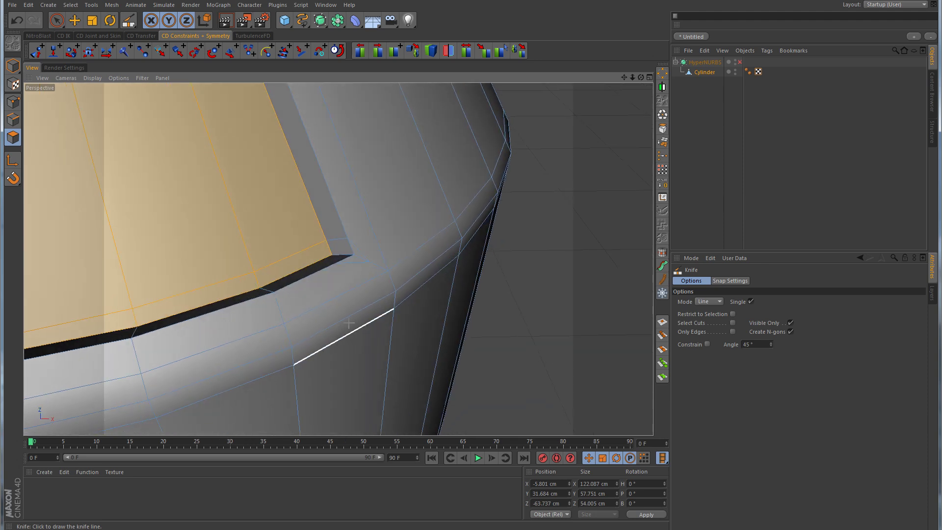
pyautogui.click(317, 263)
pyautogui.keyDown('alt'); pyautogui.moveTo(280, 190); pyautogui.dragTo(234, 197, button='right'); pyautogui.keyUp('alt')
pyautogui.keyDown('alt'); pyautogui.moveTo(293, 210); pyautogui.dragTo(268, 138); pyautogui.keyUp('alt')
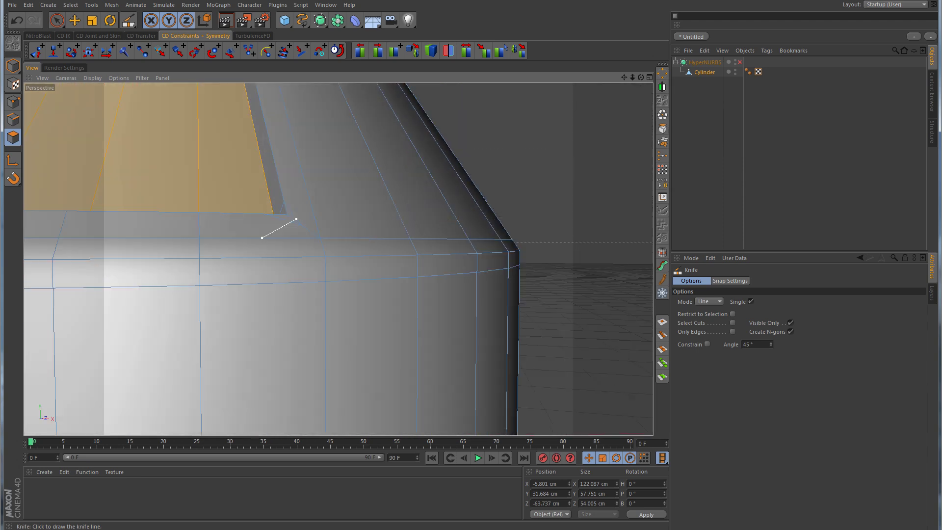
pyautogui.keyDown('alt'); pyautogui.moveTo(255, 86); pyautogui.dragTo(303, 259, button='middle'); pyautogui.keyUp('alt')
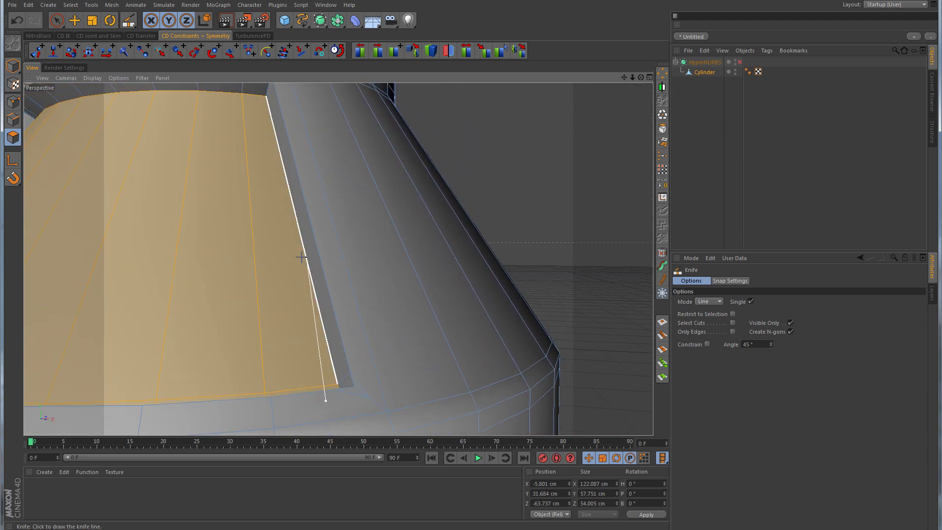
pyautogui.moveTo(257, 110); pyautogui.dragTo(258, 95)
pyautogui.click(260, 96)
# - Cut supporting edges around the recess's upper-right corner across the walls and outer surface, and start the line below the face's upper edge
pyautogui.keyDown('alt'); pyautogui.moveTo(425, 219); pyautogui.dragTo(396, 221, button='right'); pyautogui.keyUp('alt')
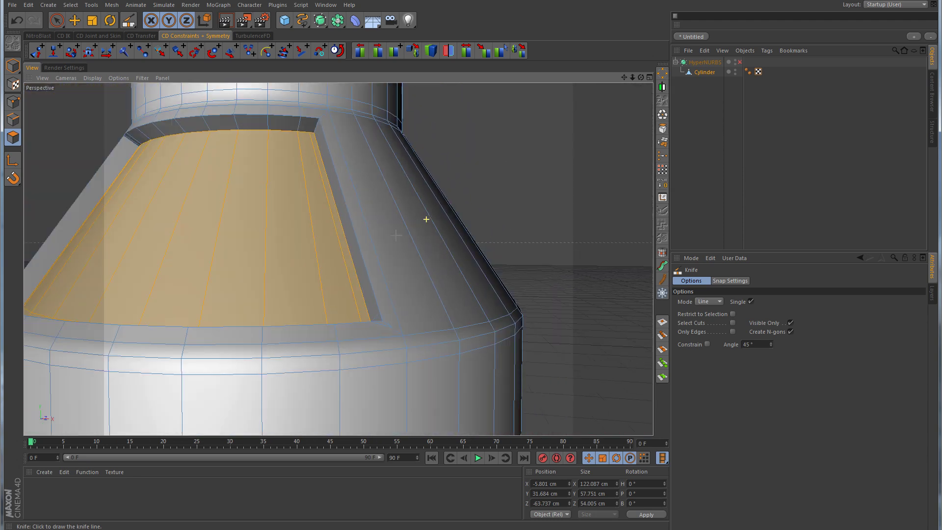
pyautogui.keyDown('alt'); pyautogui.moveTo(412, 221); pyautogui.dragTo(420, 349); pyautogui.keyUp('alt')
pyautogui.keyDown('alt'); pyautogui.moveTo(406, 316); pyautogui.dragTo(498, 314, button='right'); pyautogui.keyUp('alt')
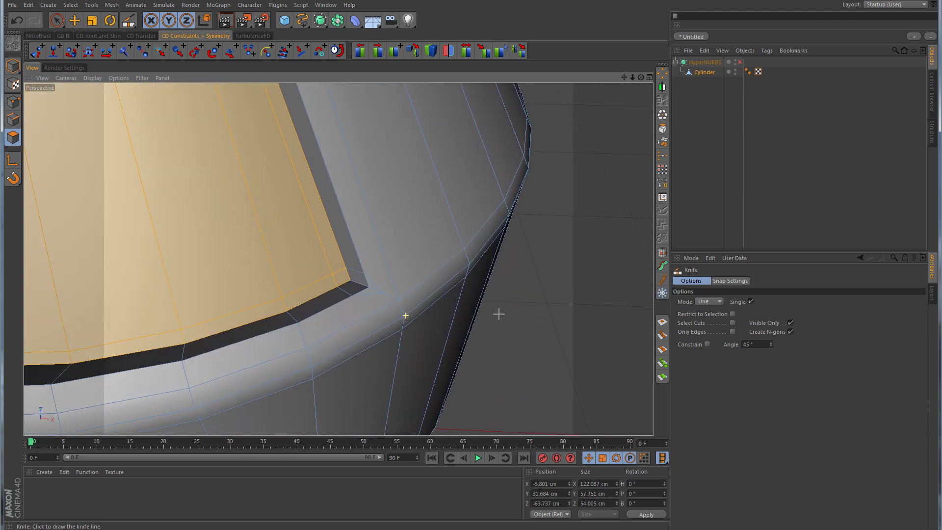
pyautogui.keyDown('alt'); pyautogui.moveTo(427, 295); pyautogui.dragTo(348, 253); pyautogui.keyUp('alt')
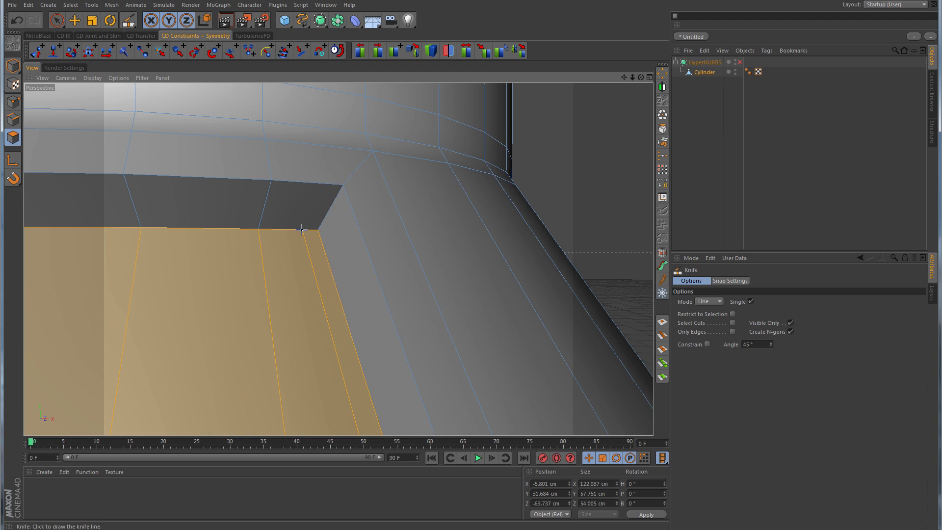
pyautogui.moveTo(303, 229)
pyautogui.mouseDown()
pyautogui.moveTo(320, 186)
pyautogui.moveTo(368, 151)
pyautogui.moveTo(358, 199)
pyautogui.moveTo(326, 255)
pyautogui.moveTo(139, 256)
pyautogui.mouseUp()
pyautogui.keyDown('alt'); pyautogui.moveTo(139, 257); pyautogui.dragTo(290, 271, button='middle'); pyautogui.keyUp('alt')
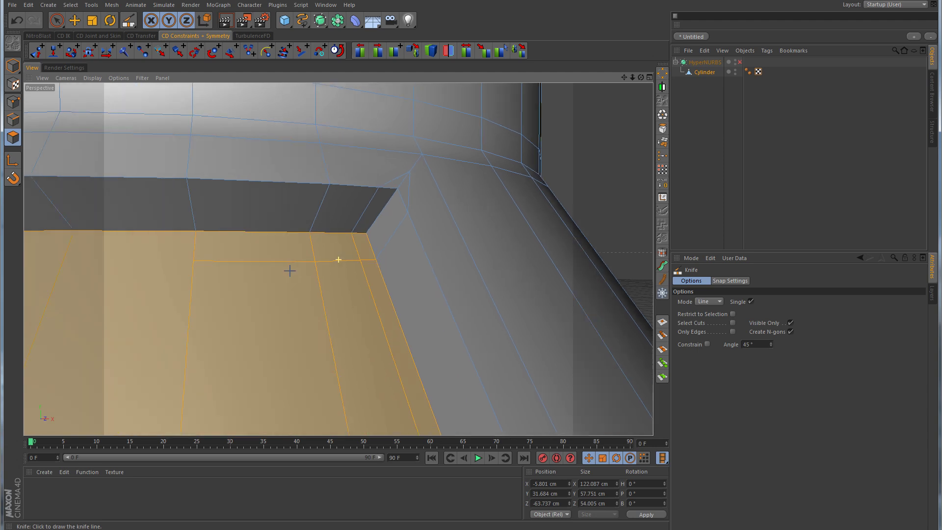
# - Continue the supporting cut across the recessed face, close and parallel to its upper edge, towards the upper-left corner
pyautogui.keyDown('alt'); pyautogui.moveTo(289, 271); pyautogui.dragTo(540, 273); pyautogui.keyUp('alt')
pyautogui.keyDown('alt'); pyautogui.moveTo(541, 274); pyautogui.dragTo(471, 296, button='right'); pyautogui.keyUp('alt')
pyautogui.moveTo(472, 296)
pyautogui.keyDown('alt'); pyautogui.mouseDown()
pyautogui.moveTo(539, 292)
pyautogui.moveTo(433, 270)
pyautogui.moveTo(286, 265)
pyautogui.moveTo(316, 308)
pyautogui.moveTo(398, 316)
pyautogui.moveTo(568, 311)
pyautogui.mouseUp(); pyautogui.keyUp('alt')
pyautogui.hotkey('ctrl', 'z')
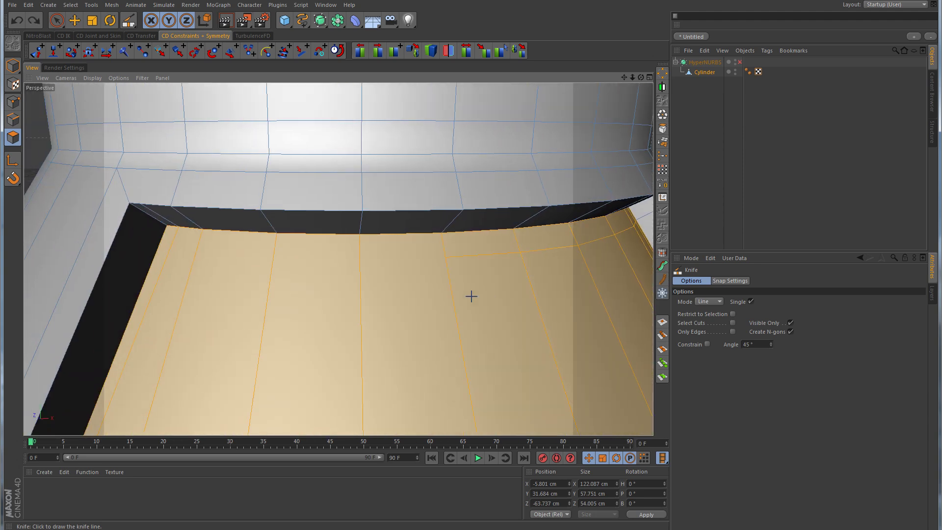
pyautogui.moveTo(445, 257); pyautogui.dragTo(274, 254)
pyautogui.moveTo(199, 249); pyautogui.dragTo(276, 231)
# - Carry the supporting cuts across the upper and left recess walls and around the outside of the upper-left corner
pyautogui.keyDown('alt'); pyautogui.moveTo(252, 261); pyautogui.dragTo(356, 256, button='right'); pyautogui.keyUp('alt')
pyautogui.keyDown('alt'); pyautogui.moveTo(357, 256); pyautogui.dragTo(673, 330, button='middle'); pyautogui.keyUp('alt')
pyautogui.moveTo(373, 306)
pyautogui.mouseDown()
pyautogui.moveTo(307, 297)
pyautogui.moveTo(261, 260)
pyautogui.moveTo(253, 186)
pyautogui.moveTo(257, 202)
pyautogui.moveTo(293, 221)
pyautogui.mouseUp()
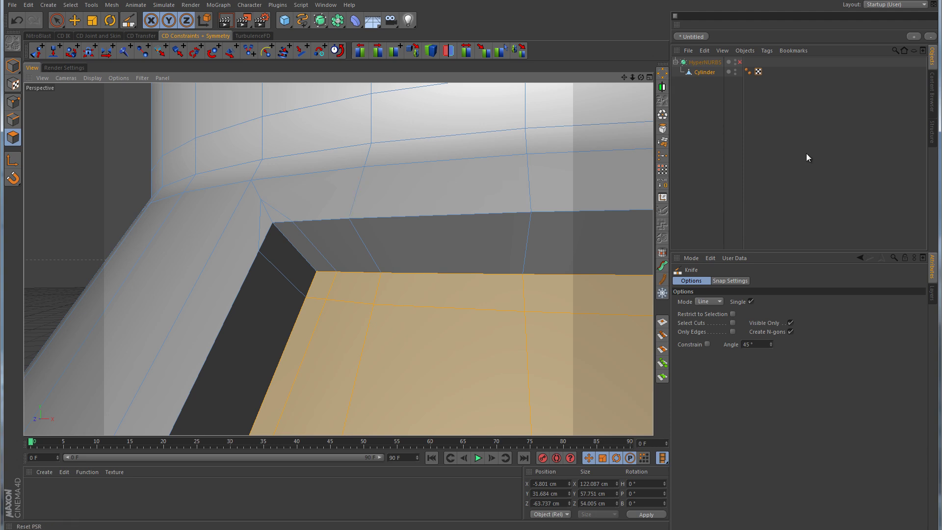
# - Turn on HyperNURBS smoothing and examine the recessed panel and its upper-left corner
pyautogui.click(740, 62)
pyautogui.click(785, 132)
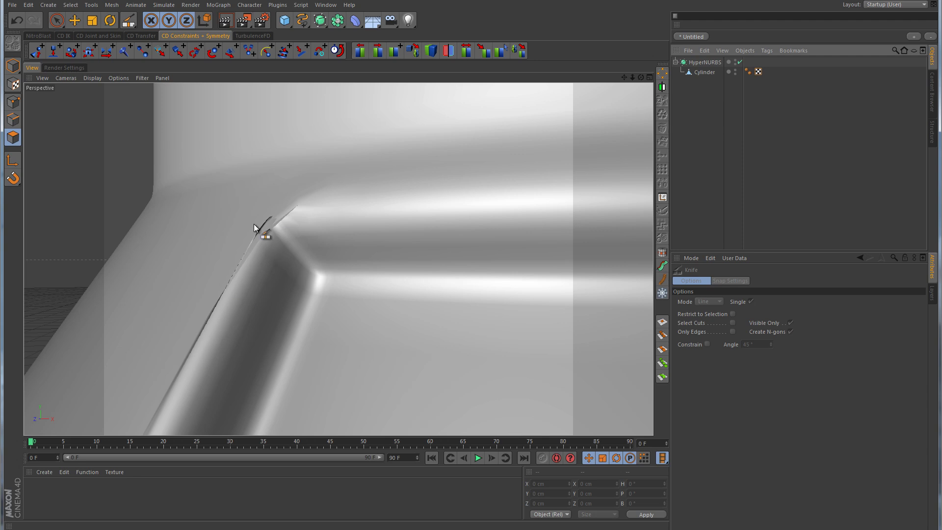
pyautogui.keyDown('alt'); pyautogui.moveTo(468, 260); pyautogui.dragTo(343, 308, button='right'); pyautogui.keyUp('alt')
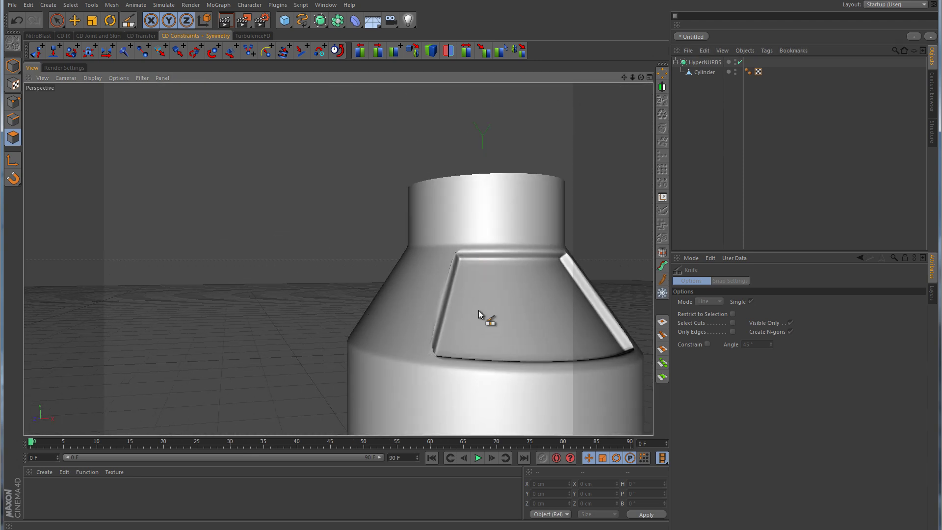
pyautogui.keyDown('alt'); pyautogui.moveTo(478, 310); pyautogui.dragTo(294, 263, button='middle'); pyautogui.keyUp('alt')
pyautogui.keyDown('alt'); pyautogui.moveTo(432, 264); pyautogui.dragTo(398, 286); pyautogui.keyUp('alt')
pyautogui.keyDown('alt'); pyautogui.moveTo(305, 221); pyautogui.dragTo(413, 298, button='middle'); pyautogui.keyUp('alt')
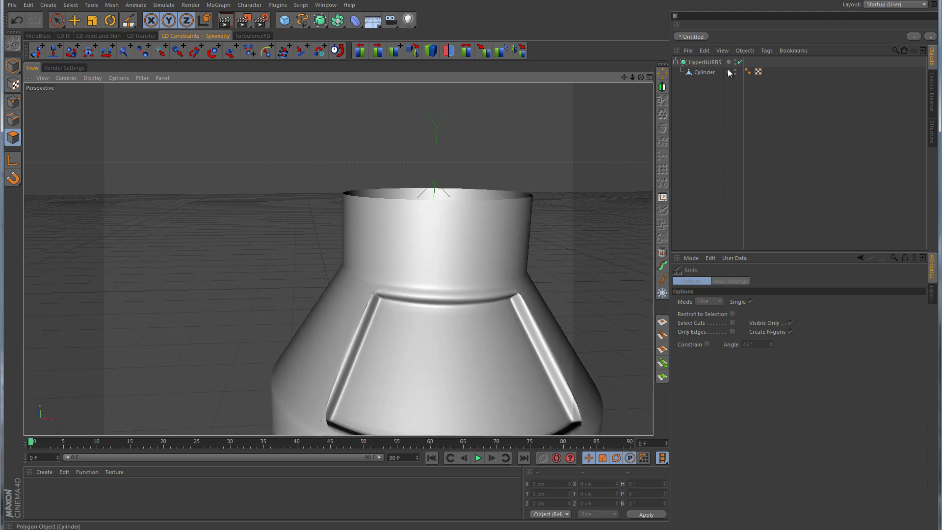
# - Disable HyperNURBS, reselect the cylinder and cut an edge from the upper-left corner's outer supporting edge to the neighbouring upper vertex
pyautogui.click(740, 63)
pyautogui.click(708, 74)
pyautogui.keyDown('alt'); pyautogui.moveTo(389, 316); pyautogui.dragTo(560, 272, button='right'); pyautogui.keyUp('alt')
pyautogui.keyDown('alt'); pyautogui.moveTo(357, 190); pyautogui.dragTo(422, 219); pyautogui.keyUp('alt')
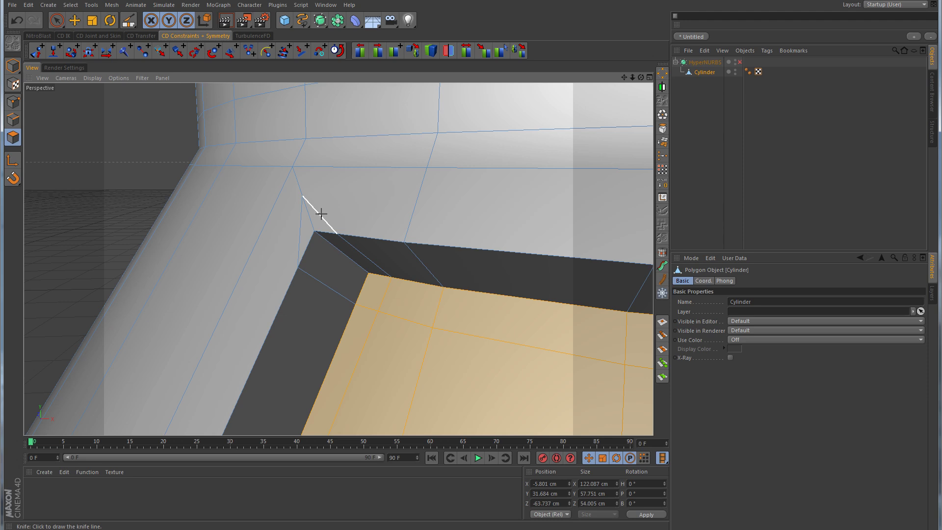
pyautogui.moveTo(321, 215); pyautogui.dragTo(478, 234)
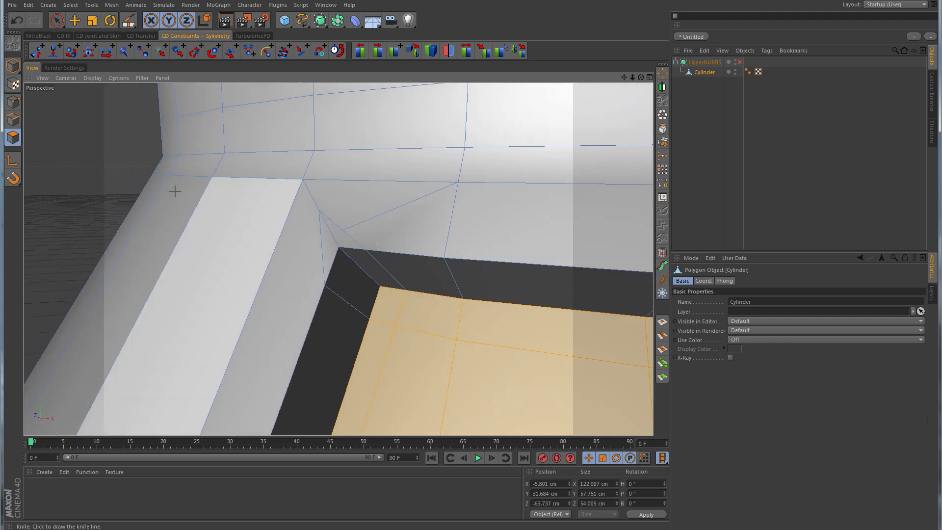
# - Switch to point editing, clear the point selection and reactivate the Knife
pyautogui.click(14, 103)
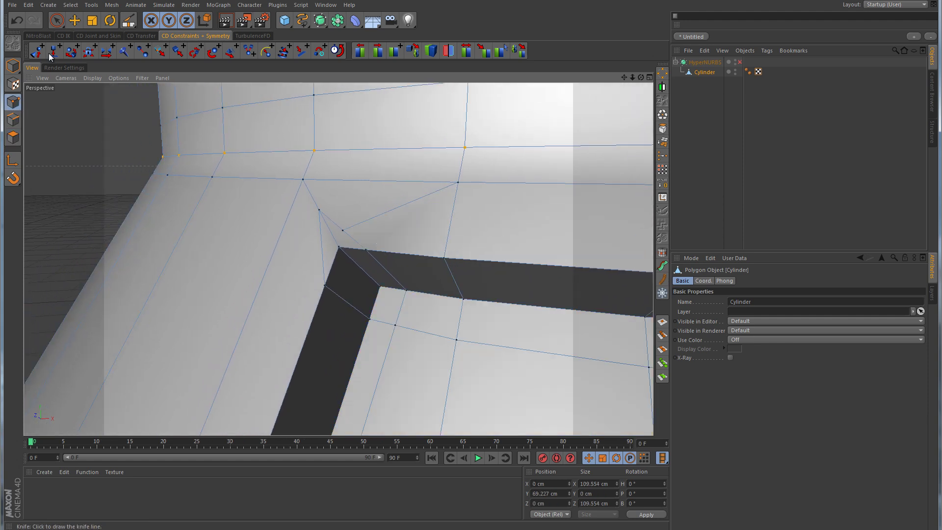
pyautogui.press('space')
pyautogui.click(110, 113)
pyautogui.rightClick(127, 163)
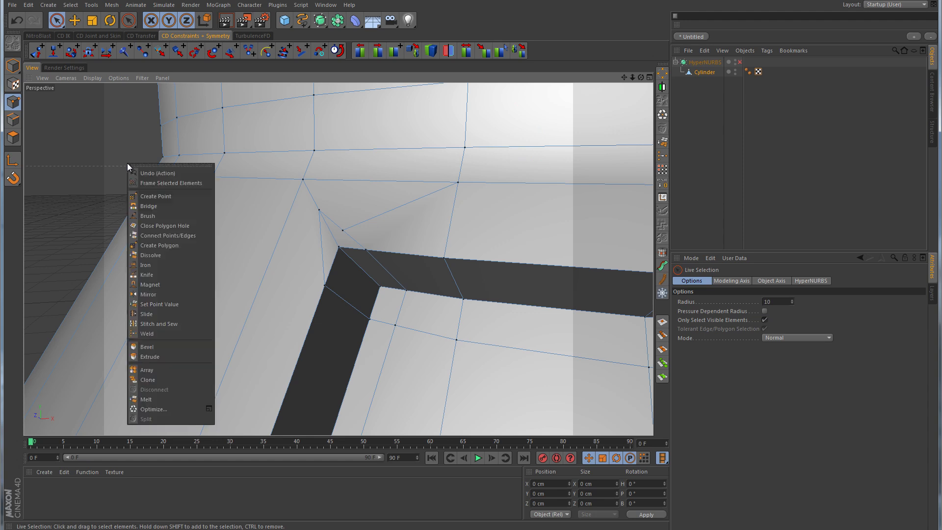
pyautogui.click(152, 276)
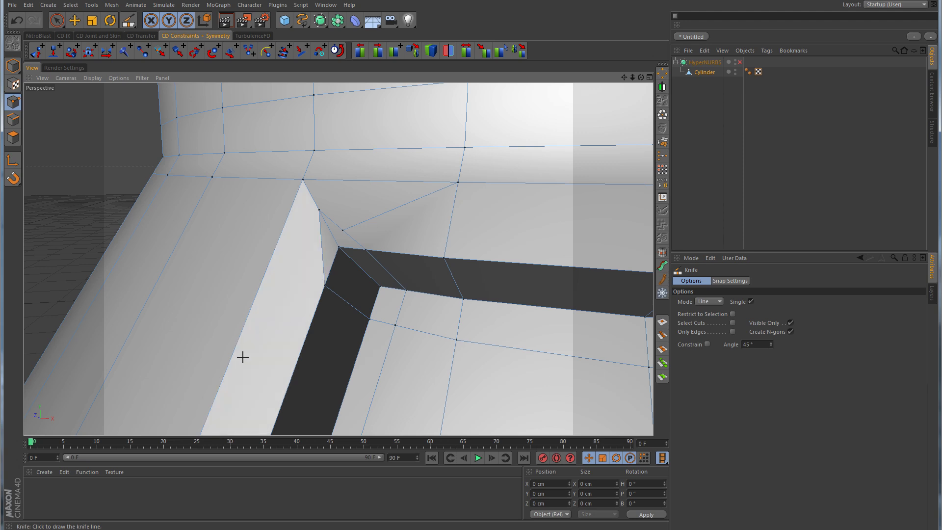
# - Examine the outer polygon running along the recess's left side from the upper to the lower corner
pyautogui.keyDown('alt'); pyautogui.moveTo(425, 308); pyautogui.dragTo(346, 325, button='right'); pyautogui.keyUp('alt')
pyautogui.keyDown('alt'); pyautogui.moveTo(346, 325); pyautogui.dragTo(338, 259, button='middle'); pyautogui.keyUp('alt')
pyautogui.moveTo(406, 280)
pyautogui.keyDown('alt'); pyautogui.mouseDown()
pyautogui.moveTo(391, 206)
pyautogui.moveTo(361, 155)
pyautogui.moveTo(268, 425)
pyautogui.mouseUp(); pyautogui.keyUp('alt')
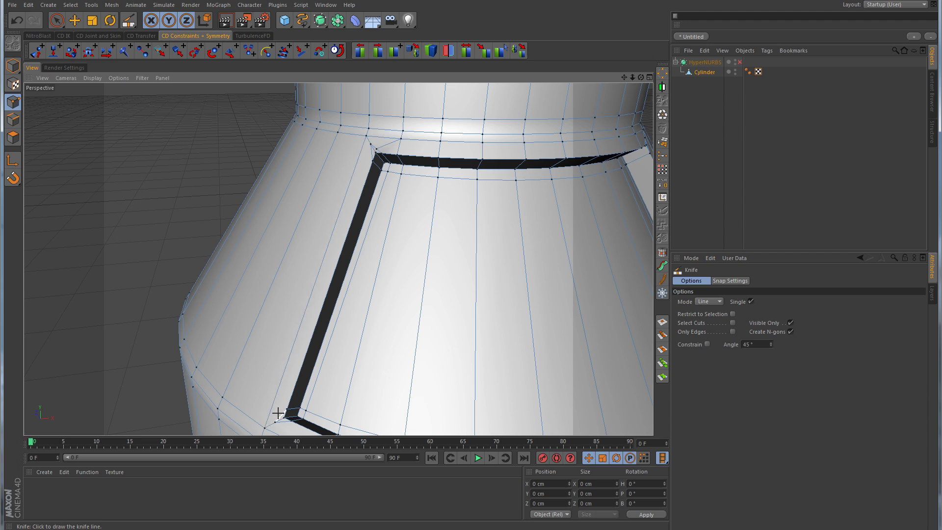
pyautogui.keyDown('alt'); pyautogui.moveTo(297, 429); pyautogui.dragTo(305, 311, button='middle'); pyautogui.keyUp('alt')
pyautogui.keyDown('alt'); pyautogui.moveTo(287, 321); pyautogui.dragTo(330, 311, button='right'); pyautogui.keyUp('alt')
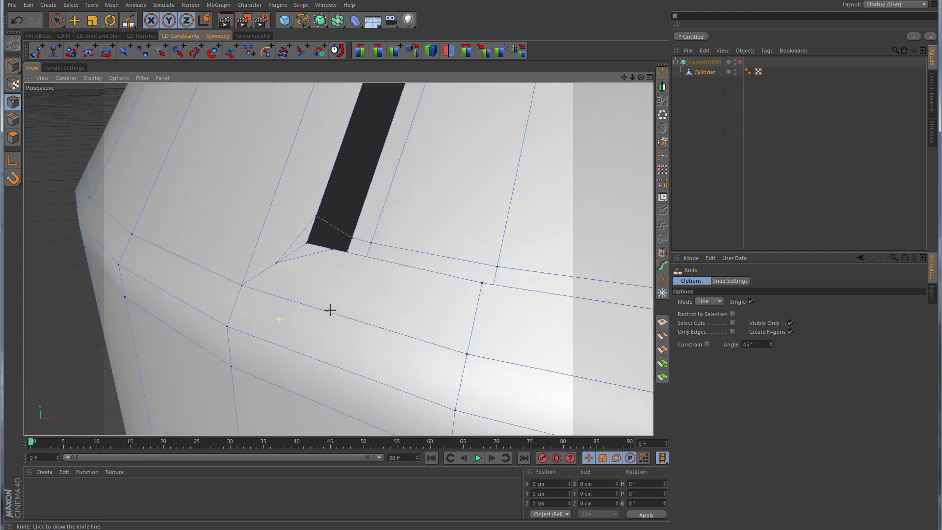
pyautogui.click(297, 237)
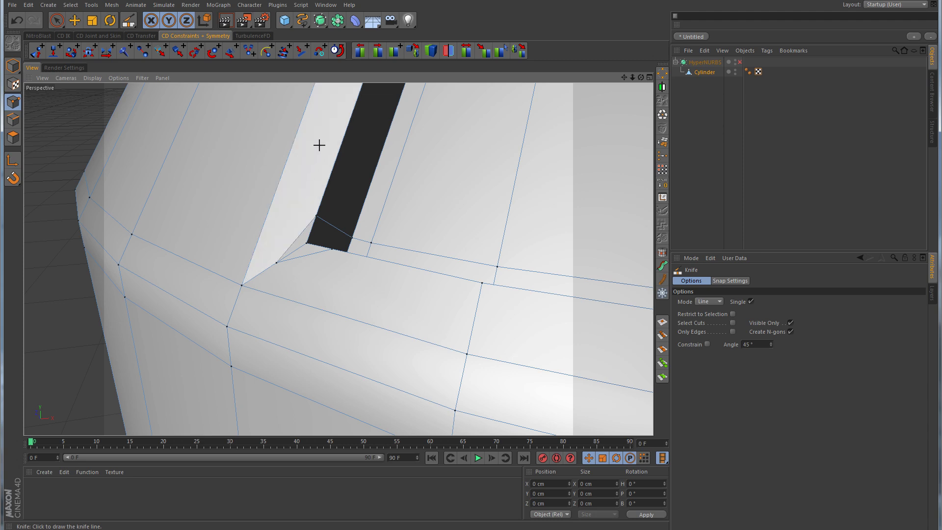
pyautogui.keyDown('alt'); pyautogui.moveTo(320, 145); pyautogui.dragTo(260, 152, button='right'); pyautogui.keyUp('alt')
pyautogui.keyDown('alt'); pyautogui.moveTo(351, 118); pyautogui.dragTo(310, 302, button='middle'); pyautogui.keyUp('alt')
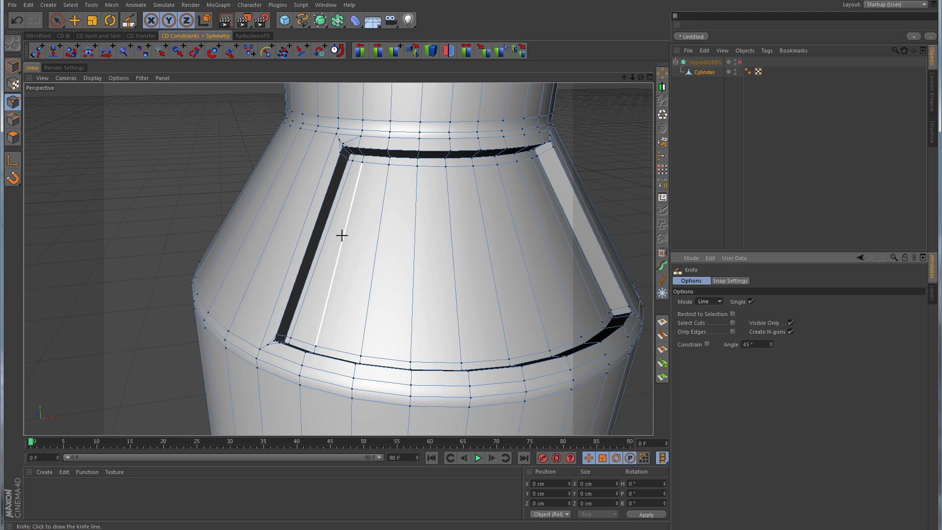
# - Set the Knife to Loop mode and cut two horizontal loops around the cone, near the recess's lower and upper ends
pyautogui.click(716, 303)
pyautogui.click(720, 341)
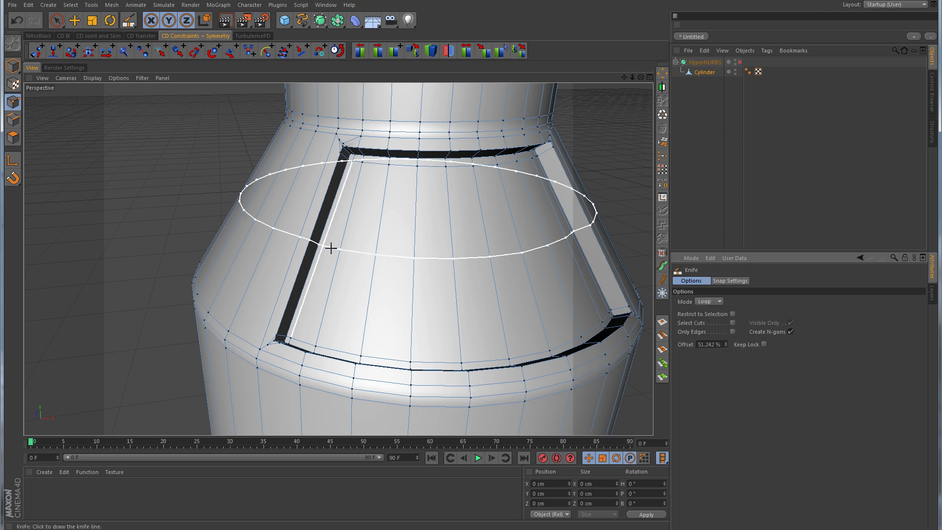
pyautogui.click(305, 310)
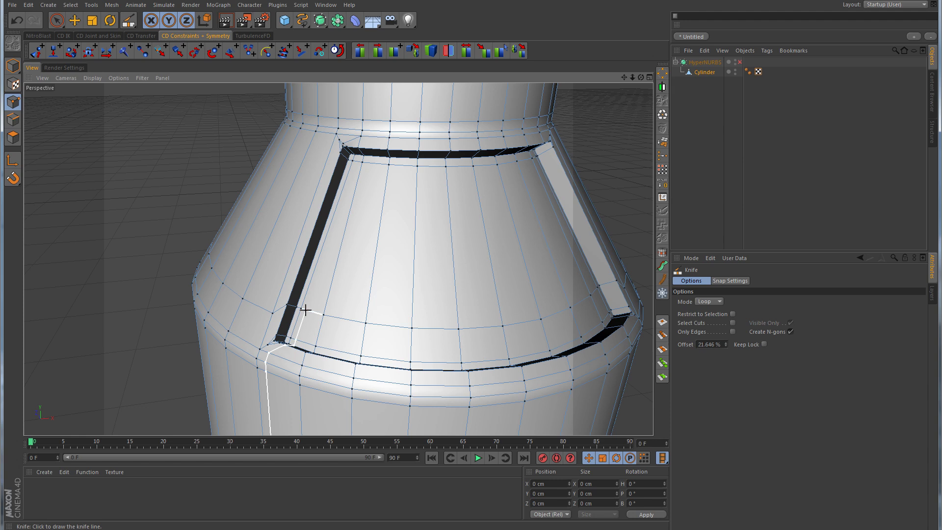
pyautogui.click(348, 183)
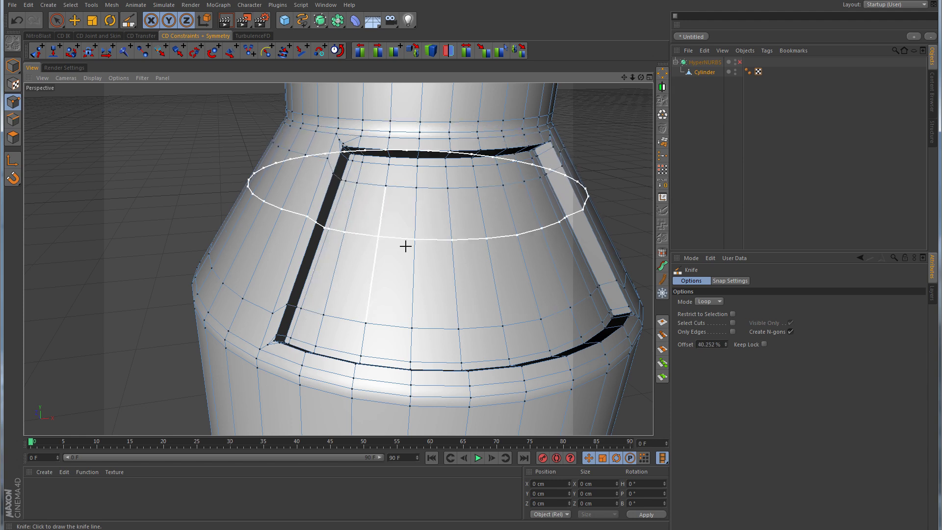
# - Set the Knife to Line mode and cut an edge from the upper-left corner's side supporting edge to the adjacent outer loop vertex
pyautogui.click(719, 301)
pyautogui.click(718, 311)
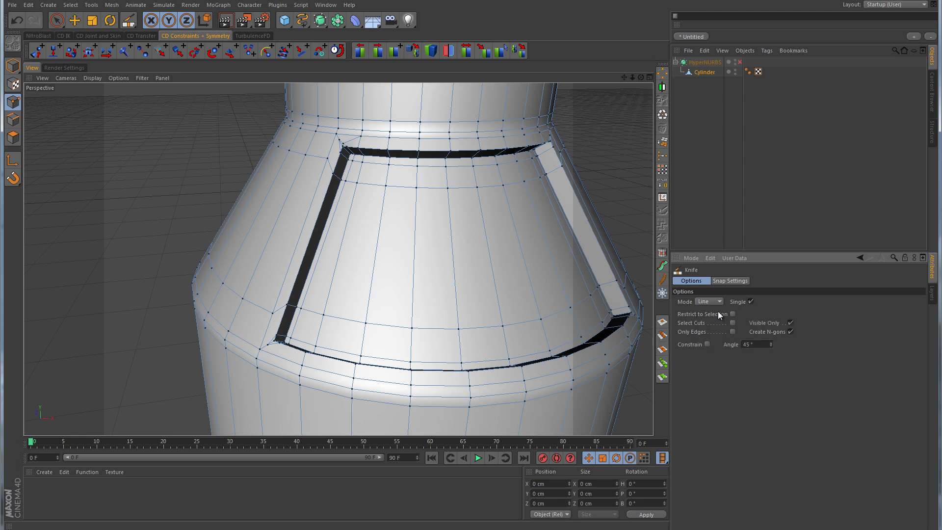
pyautogui.keyDown('alt'); pyautogui.moveTo(358, 193); pyautogui.dragTo(415, 170, button='right'); pyautogui.keyUp('alt')
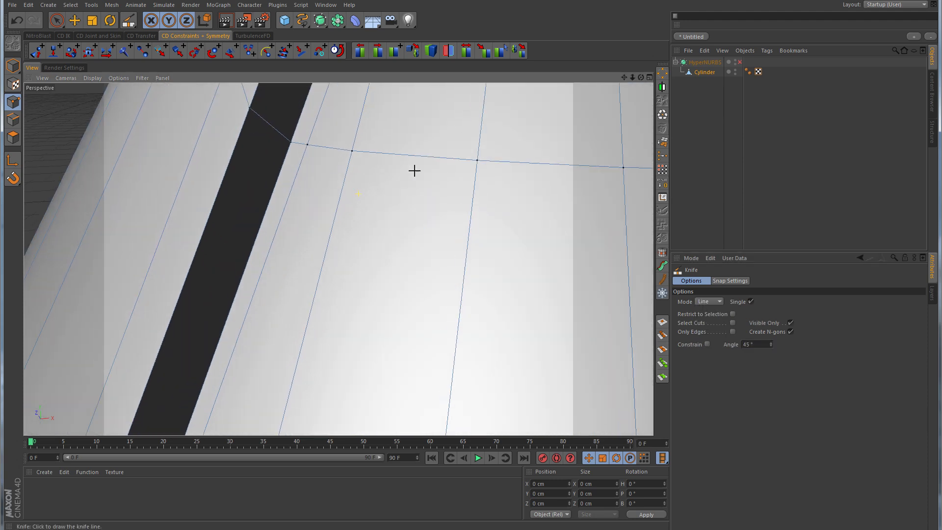
pyautogui.keyDown('alt'); pyautogui.moveTo(414, 171); pyautogui.dragTo(403, 210); pyautogui.keyUp('alt')
pyautogui.scroll(1, 417, 241)
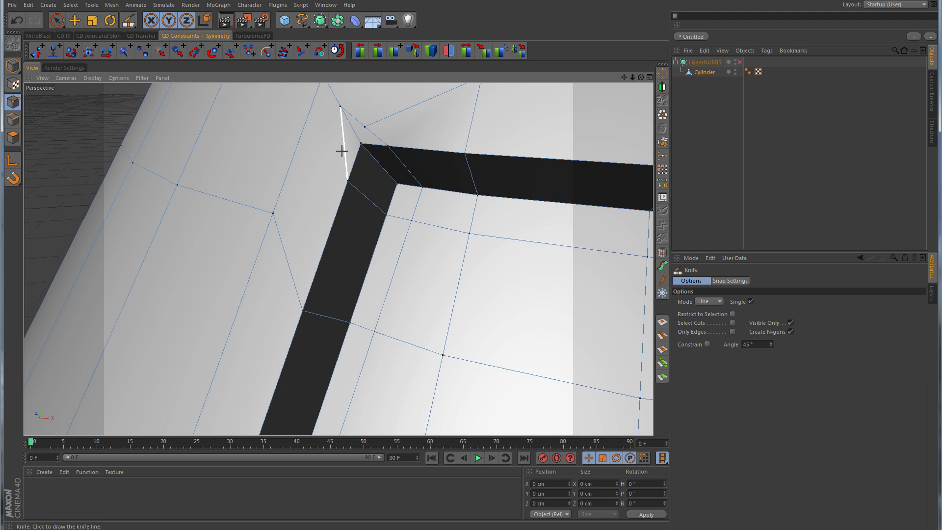
pyautogui.moveTo(344, 151)
pyautogui.mouseDown()
pyautogui.moveTo(293, 185)
pyautogui.moveTo(274, 212)
pyautogui.mouseUp()
pyautogui.keyDown('alt'); pyautogui.moveTo(451, 137); pyautogui.dragTo(443, 183, button='middle'); pyautogui.keyUp('alt')
pyautogui.keyDown('alt'); pyautogui.moveTo(452, 251); pyautogui.dragTo(455, 226, button='middle'); pyautogui.keyUp('alt')
pyautogui.keyDown('alt'); pyautogui.moveTo(455, 225); pyautogui.dragTo(461, 219); pyautogui.keyUp('alt')
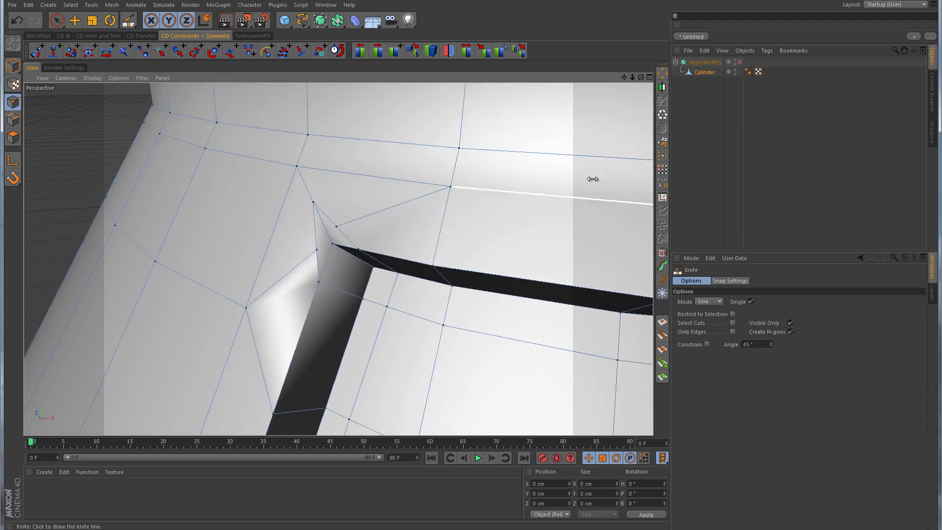
# - Check the smoothed upper-left corner with HyperNURBS enabled, disable it again and reselect the cylinder
pyautogui.click(740, 63)
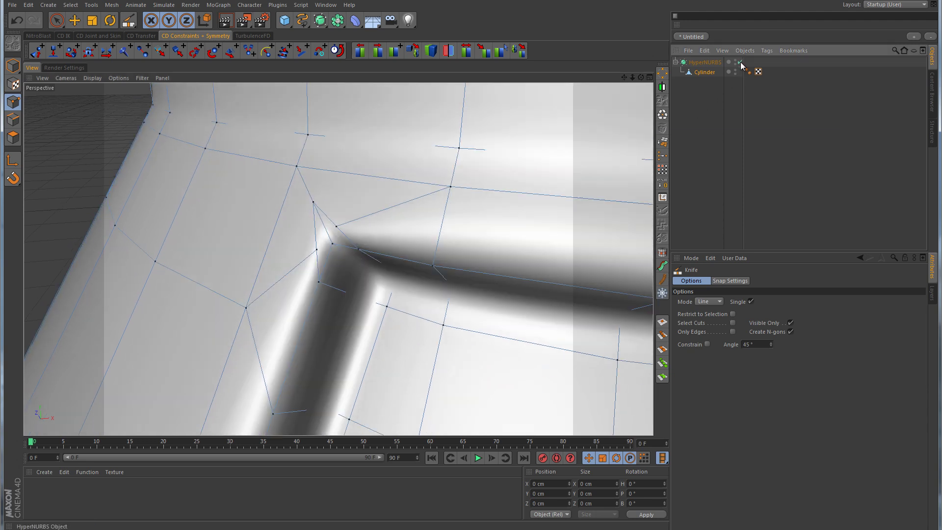
pyautogui.click(790, 147)
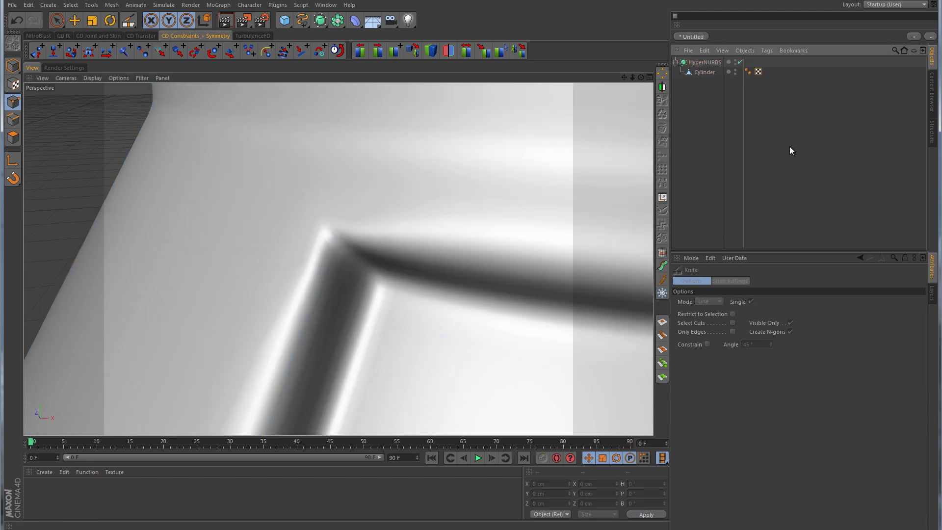
pyautogui.click(740, 62)
pyautogui.click(706, 73)
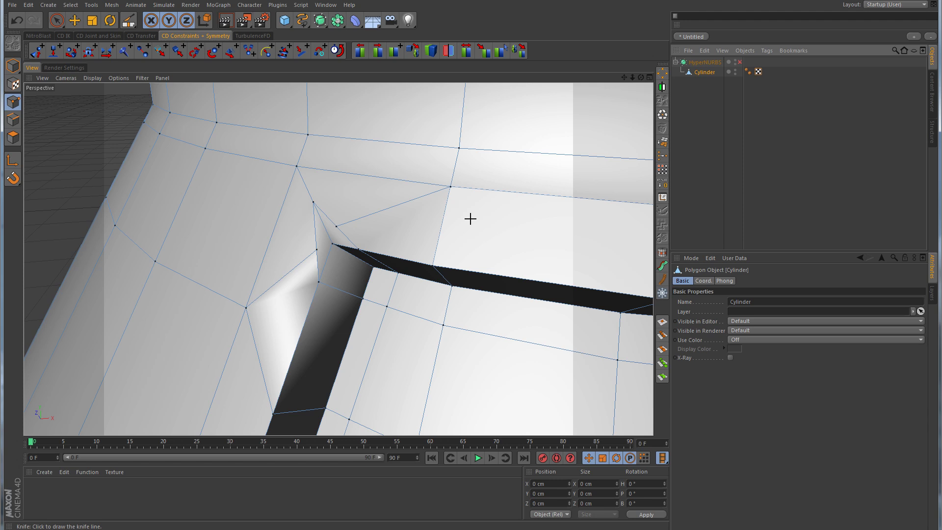
# - Slide the upper-left corner's two outer supporting points away from the recess edges, the side one by about 33.5%
pyautogui.rightClick(409, 233)
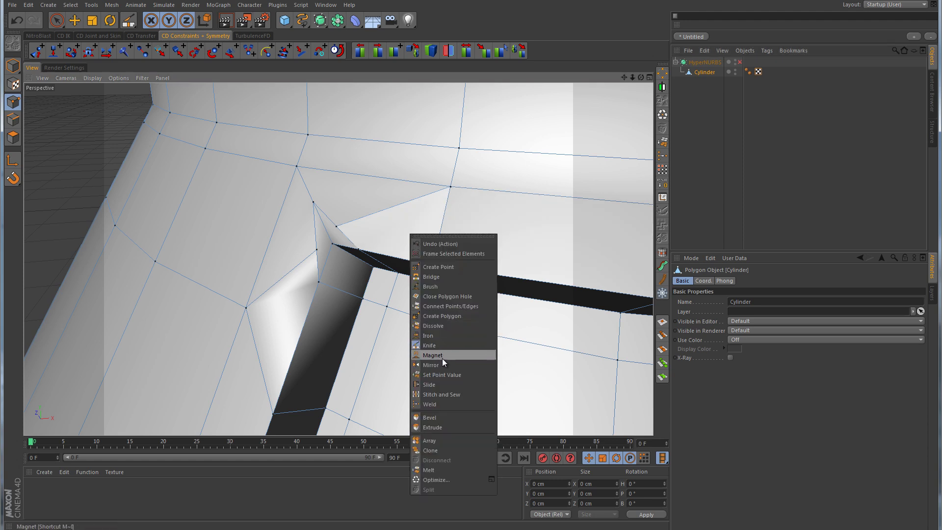
pyautogui.click(434, 384)
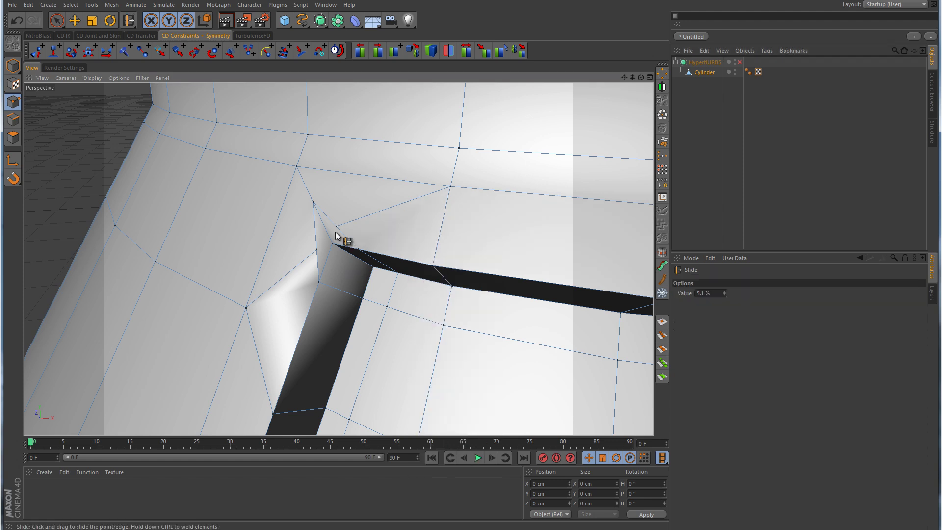
pyautogui.moveTo(342, 225); pyautogui.dragTo(374, 214)
pyautogui.moveTo(325, 256); pyautogui.dragTo(290, 283)
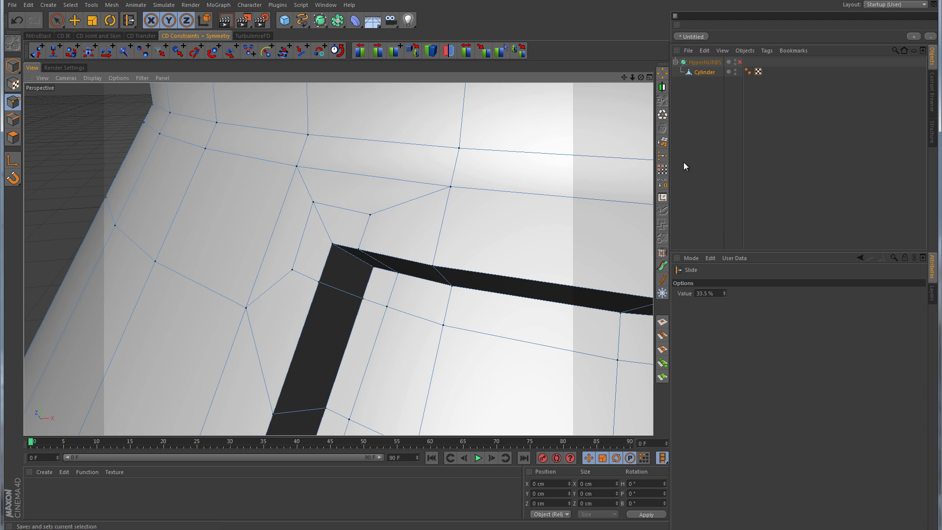
# - Enable HyperNURBS and examine the adjusted upper-left corner and the whole smoothed panel
pyautogui.click(740, 63)
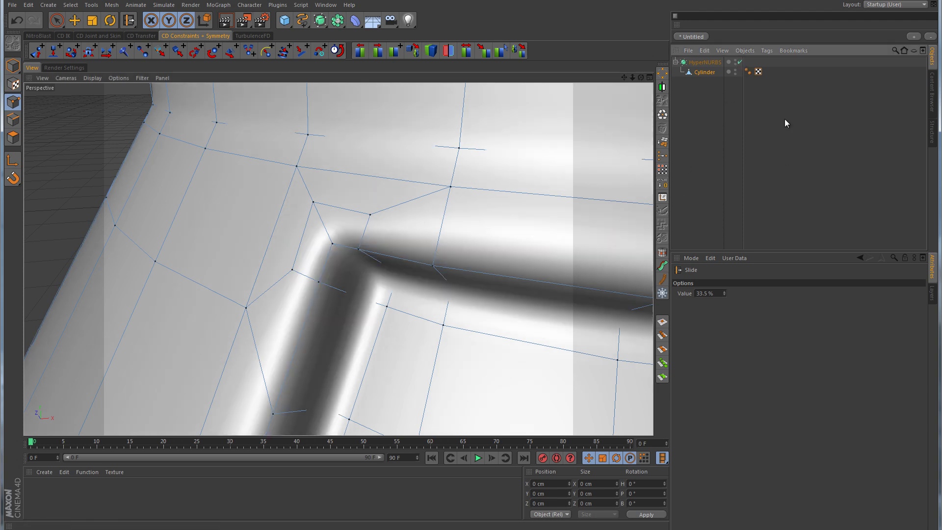
pyautogui.scroll(-5, 526, 244)
pyautogui.keyDown('alt'); pyautogui.moveTo(533, 258); pyautogui.dragTo(441, 254, button='middle'); pyautogui.keyUp('alt')
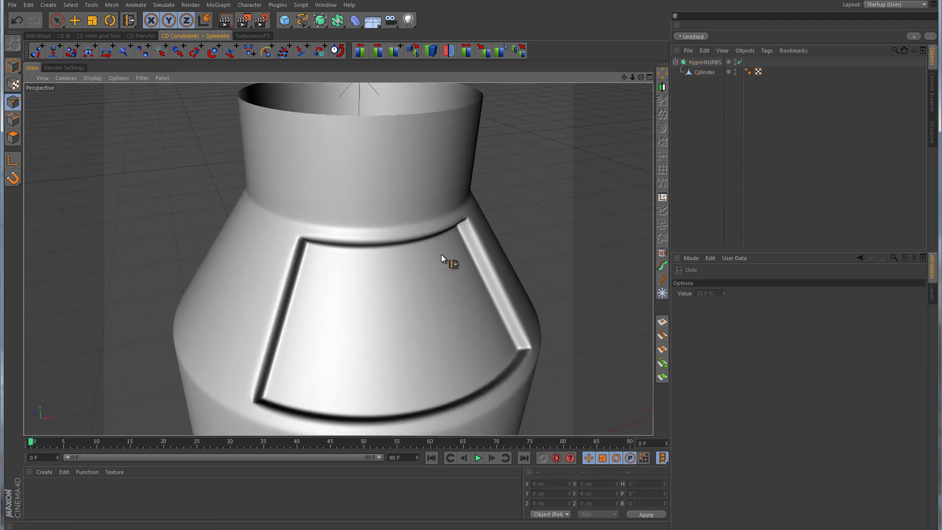
pyautogui.keyDown('alt'); pyautogui.moveTo(441, 255); pyautogui.dragTo(403, 247); pyautogui.keyUp('alt')
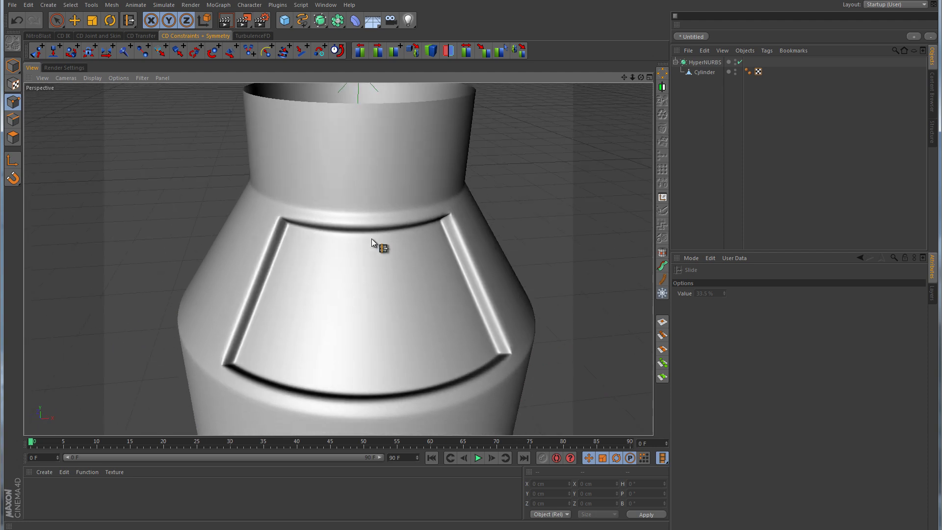
# - Turn off the HyperNURBS smoothing and reselect the cylinder for further point editing
pyautogui.click(740, 62)
pyautogui.click(705, 72)
pyautogui.scroll(3, 471, 256)
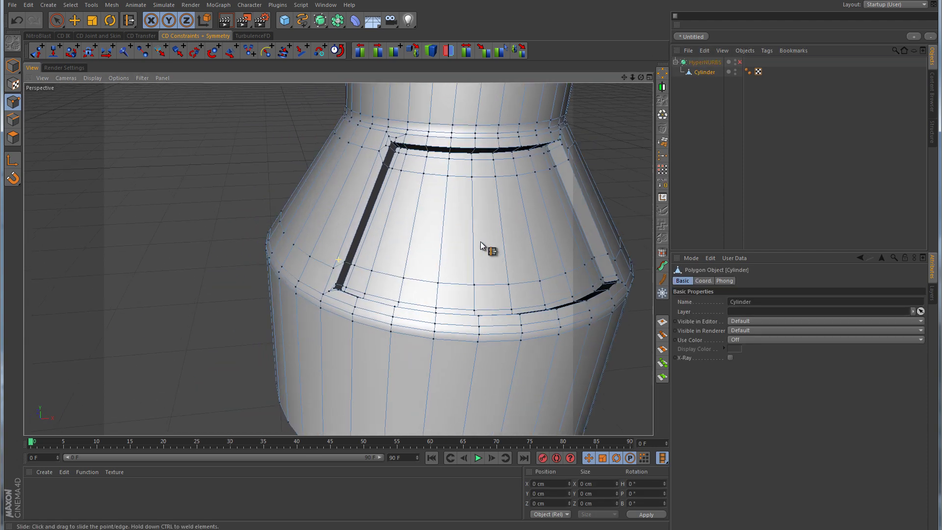
# - Knife two cuts at the panel's lower-left corner, from the short edges beside the corner to the neighbouring outer loop points
pyautogui.scroll(5, 336, 297)
pyautogui.rightClick(443, 223)
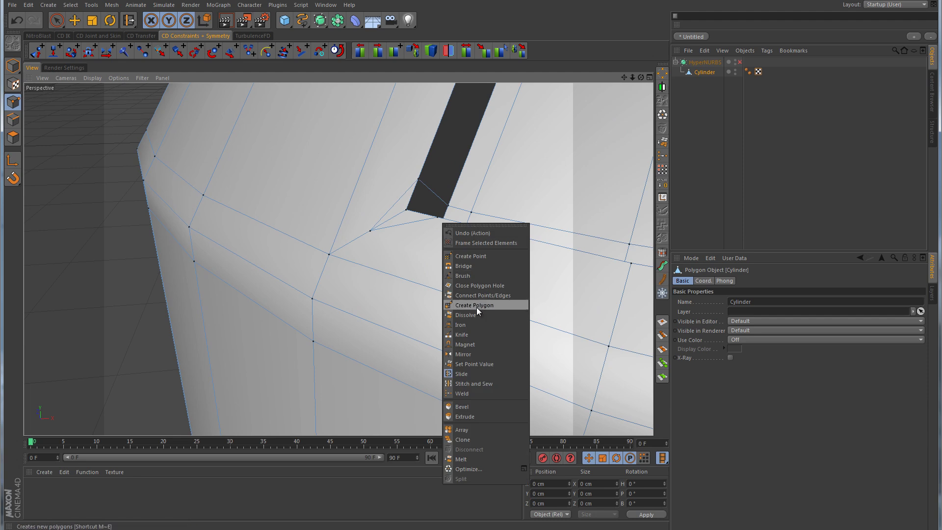
pyautogui.click(467, 336)
pyautogui.keyDown('alt'); pyautogui.moveTo(505, 278); pyautogui.dragTo(294, 279); pyautogui.keyUp('alt')
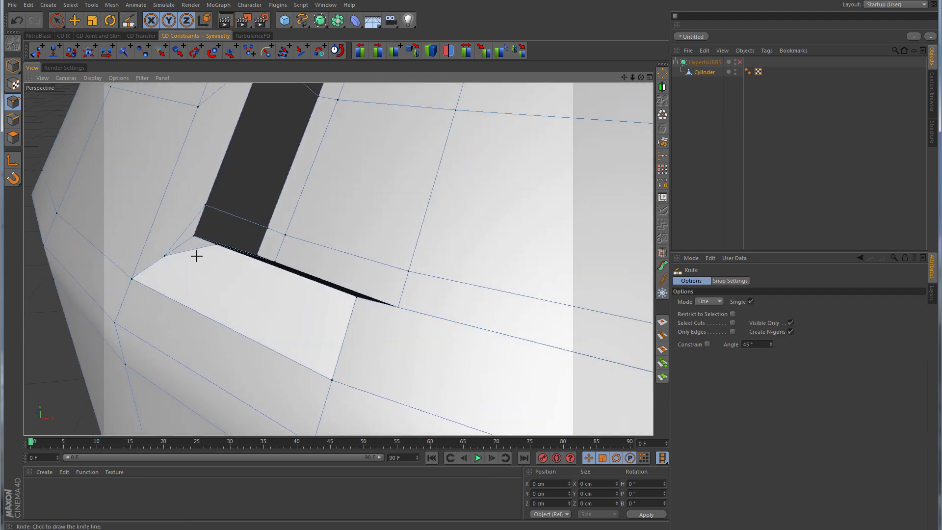
pyautogui.moveTo(196, 249); pyautogui.dragTo(332, 380)
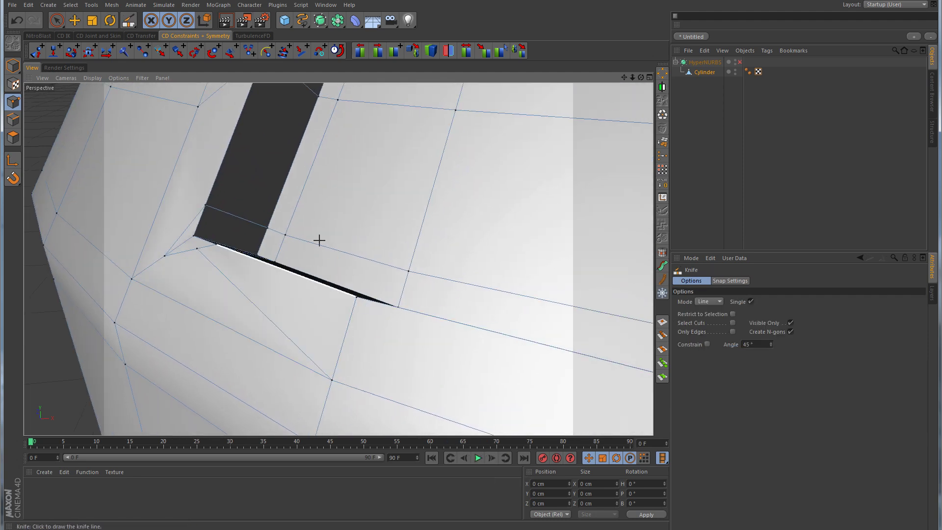
pyautogui.keyDown('alt'); pyautogui.moveTo(319, 239); pyautogui.dragTo(256, 311); pyautogui.keyUp('alt')
pyautogui.moveTo(255, 350); pyautogui.dragTo(262, 222)
pyautogui.keyDown('alt'); pyautogui.moveTo(429, 314); pyautogui.dragTo(539, 333); pyautogui.keyUp('alt')
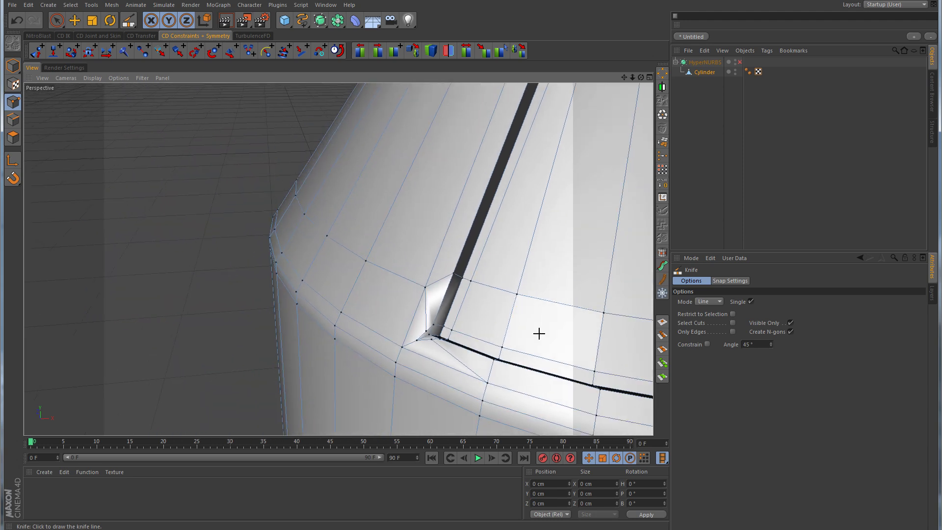
# - Slide the lower-left corner's two new supporting points away from the recess edges, the side one by about 18.9%
pyautogui.keyDown('alt'); pyautogui.moveTo(496, 308); pyautogui.dragTo(472, 257, button='middle'); pyautogui.keyUp('alt')
pyautogui.keyDown('alt'); pyautogui.moveTo(421, 259); pyautogui.dragTo(481, 250, button='right'); pyautogui.keyUp('alt')
pyautogui.keyDown('alt'); pyautogui.moveTo(420, 229); pyautogui.dragTo(394, 241, button='right'); pyautogui.keyUp('alt')
pyautogui.keyDown('alt'); pyautogui.moveTo(406, 204); pyautogui.dragTo(410, 248, button='middle'); pyautogui.keyUp('alt')
pyautogui.keyDown('alt'); pyautogui.moveTo(402, 248); pyautogui.dragTo(427, 249, button='right'); pyautogui.keyUp('alt')
pyautogui.rightClick(428, 252)
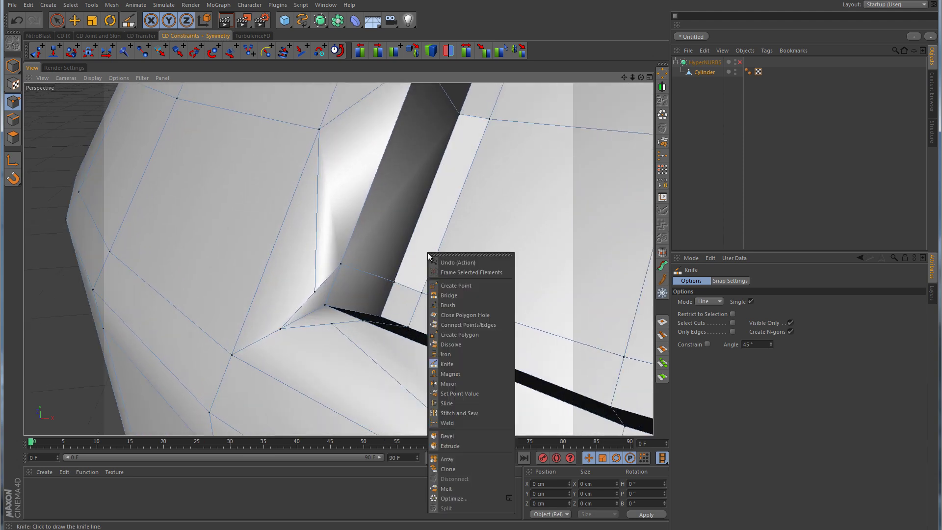
pyautogui.click(460, 403)
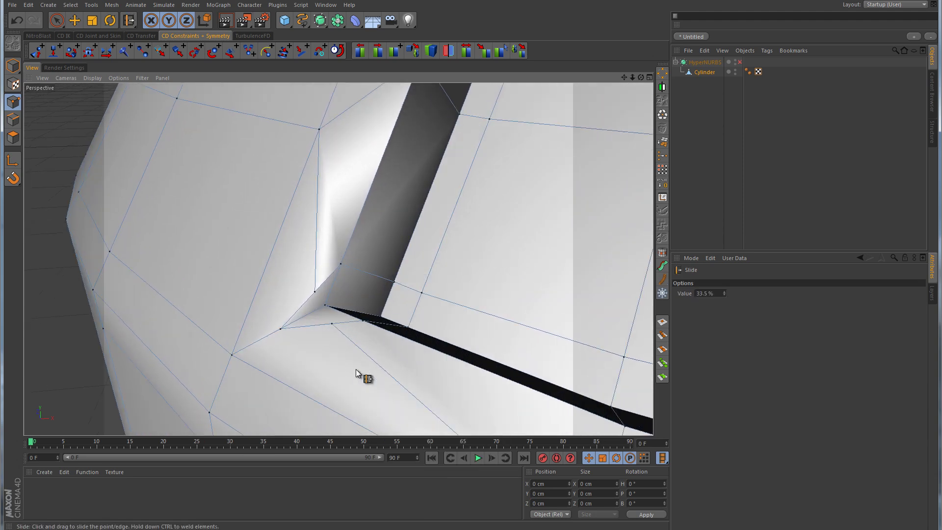
pyautogui.moveTo(337, 326)
pyautogui.mouseDown()
pyautogui.moveTo(358, 354)
pyautogui.moveTo(328, 332)
pyautogui.moveTo(337, 351)
pyautogui.moveTo(353, 362)
pyautogui.moveTo(324, 303)
pyautogui.moveTo(322, 267)
pyautogui.mouseUp()
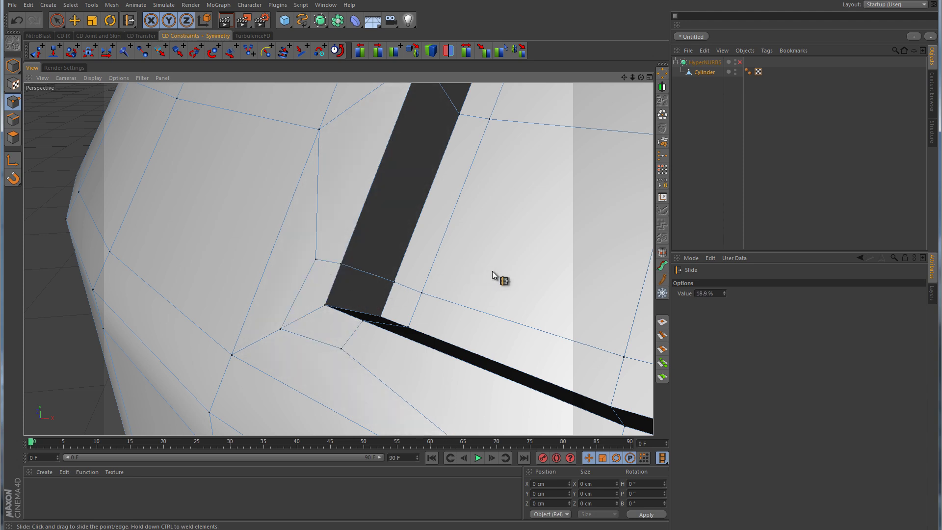
# - Enable HyperNURBS and examine the smoothed lower-left corner and the whole panel
pyautogui.scroll(-4, 494, 275)
pyautogui.click(740, 62)
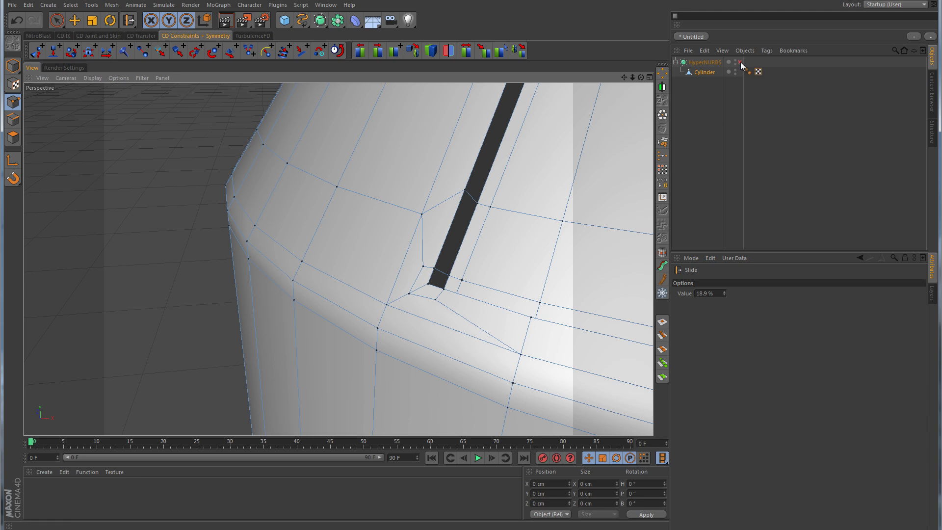
pyautogui.click(790, 127)
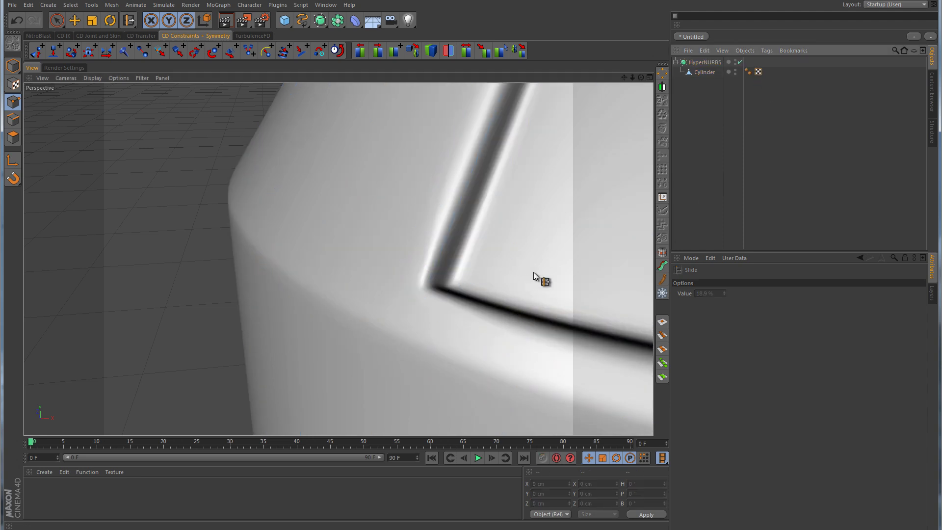
pyautogui.scroll(-8, 534, 272)
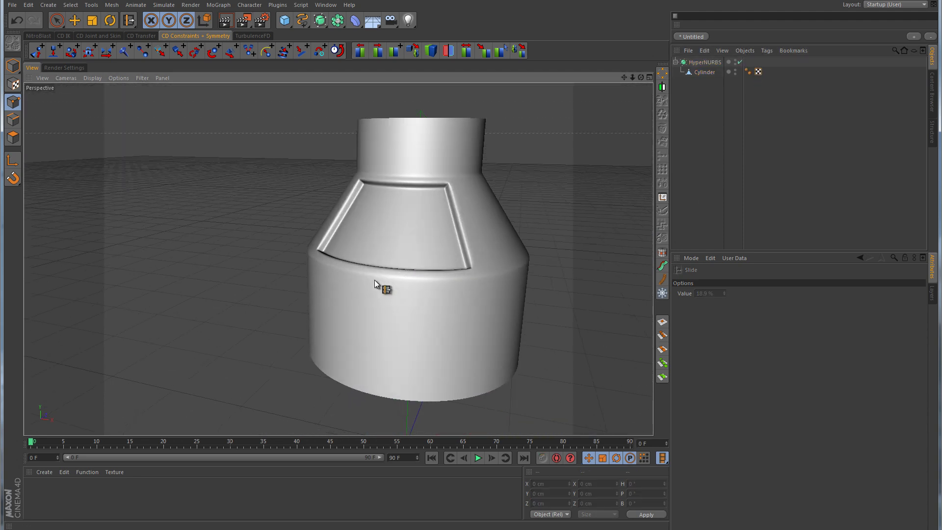
pyautogui.keyDown('alt'); pyautogui.moveTo(375, 284); pyautogui.dragTo(487, 315); pyautogui.keyUp('alt')
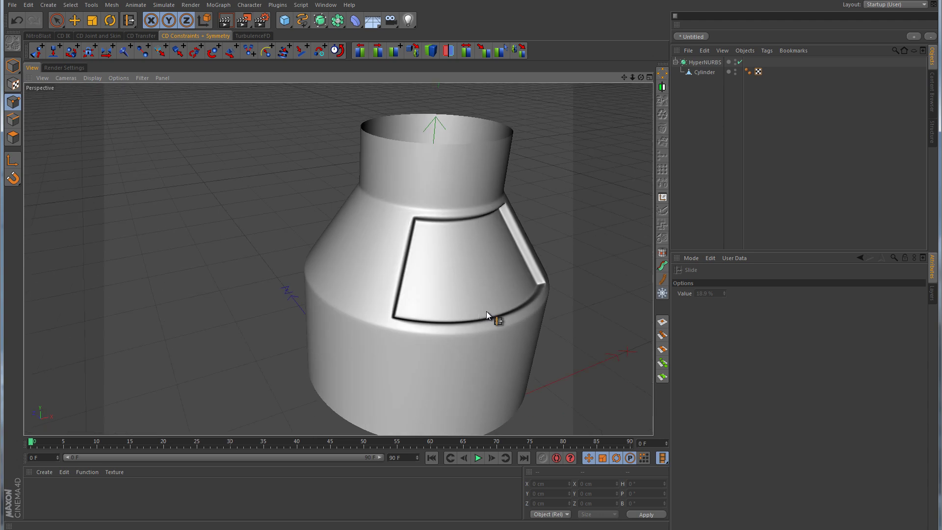
# - Disable HyperNURBS, reselect the cylinder and face the panel's lower-right corner
pyautogui.click(740, 63)
pyautogui.click(706, 73)
pyautogui.keyDown('alt'); pyautogui.moveTo(548, 283); pyautogui.dragTo(484, 282, button='middle'); pyautogui.keyUp('alt')
pyautogui.keyDown('alt'); pyautogui.moveTo(484, 282); pyautogui.dragTo(398, 290); pyautogui.keyUp('alt')
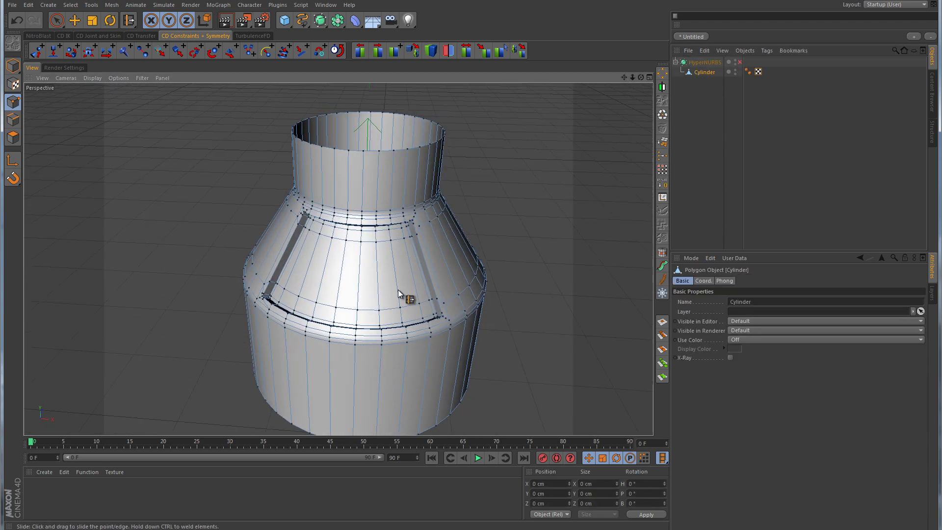
# - Knife the lower-right corner's two short outer edges, joining each midpoint to the adjacent outer loop point below and beside the recess
pyautogui.keyDown('alt'); pyautogui.moveTo(398, 290); pyautogui.dragTo(333, 275, button='middle'); pyautogui.keyUp('alt')
pyautogui.keyDown('alt'); pyautogui.moveTo(355, 322); pyautogui.dragTo(477, 298, button='right'); pyautogui.keyUp('alt')
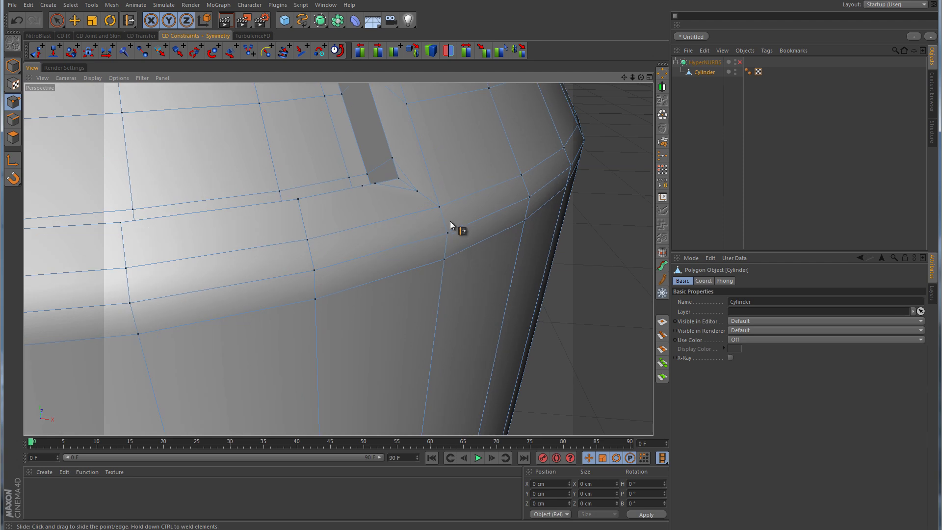
pyautogui.keyDown('alt'); pyautogui.moveTo(456, 152); pyautogui.dragTo(443, 221, button='middle'); pyautogui.keyUp('alt')
pyautogui.rightClick(446, 217)
pyautogui.click(478, 328)
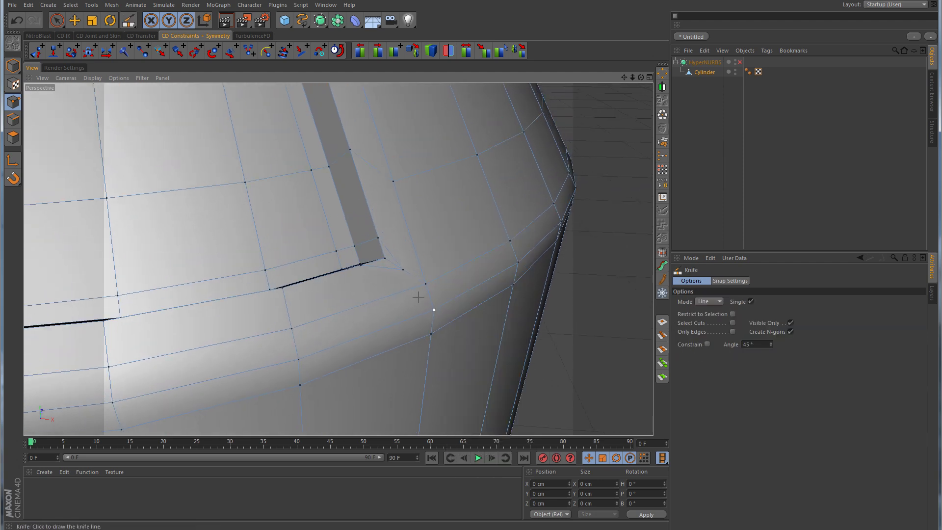
pyautogui.keyDown('alt'); pyautogui.moveTo(387, 294); pyautogui.dragTo(401, 295, button='right'); pyautogui.keyUp('alt')
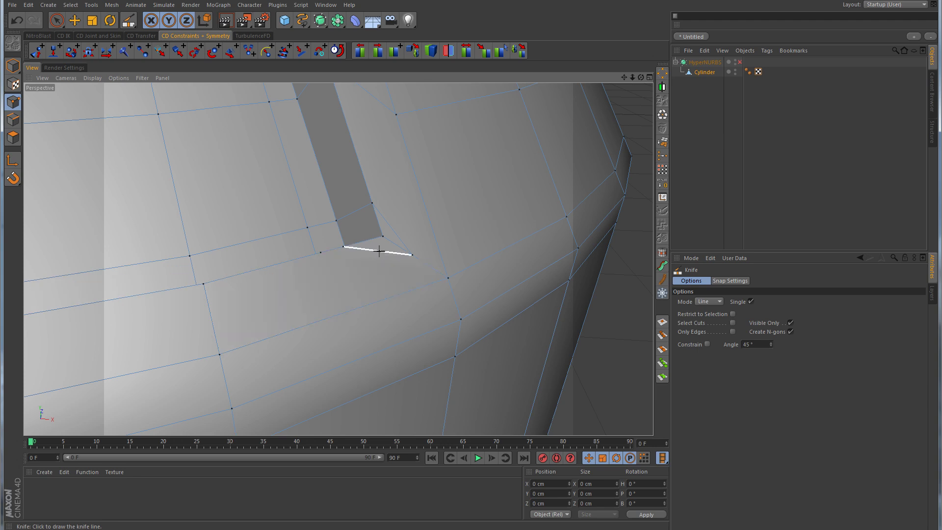
pyautogui.moveTo(379, 250); pyautogui.dragTo(219, 354)
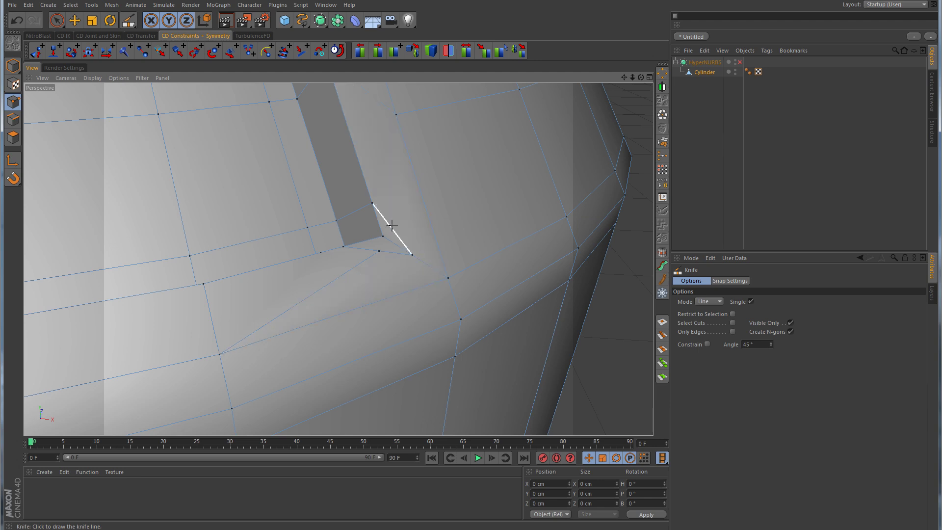
pyautogui.moveTo(391, 226); pyautogui.dragTo(396, 115)
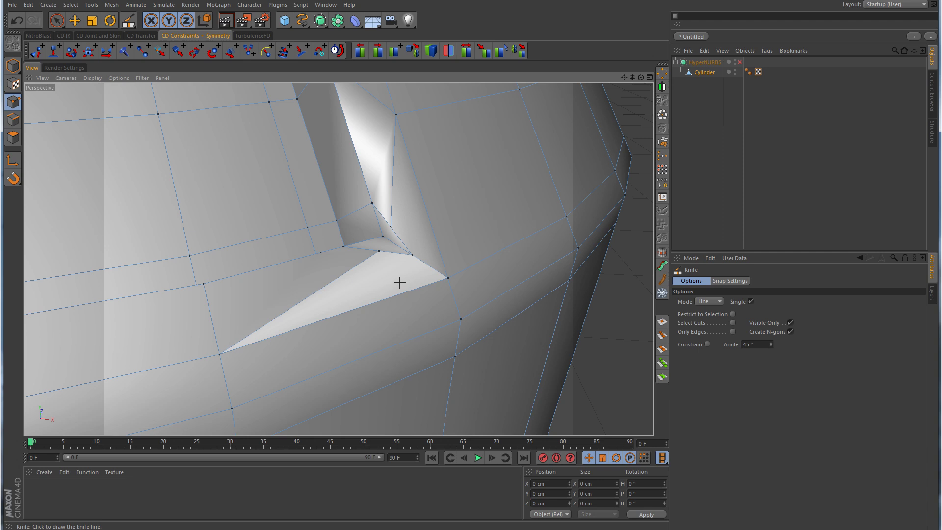
pyautogui.click(378, 254)
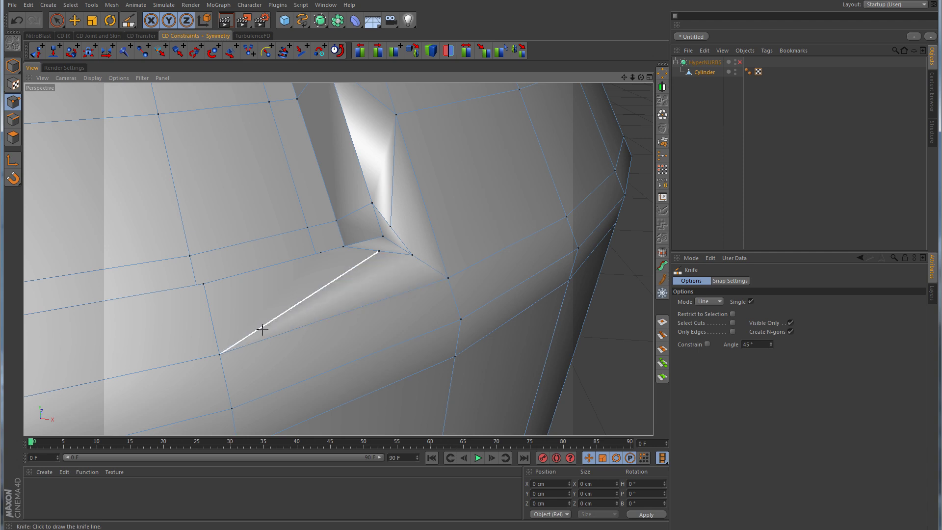
# - Slide the lower-right corner's two new points outward from the recess edges, the side one by about 27.1%
pyautogui.rightClick(400, 282)
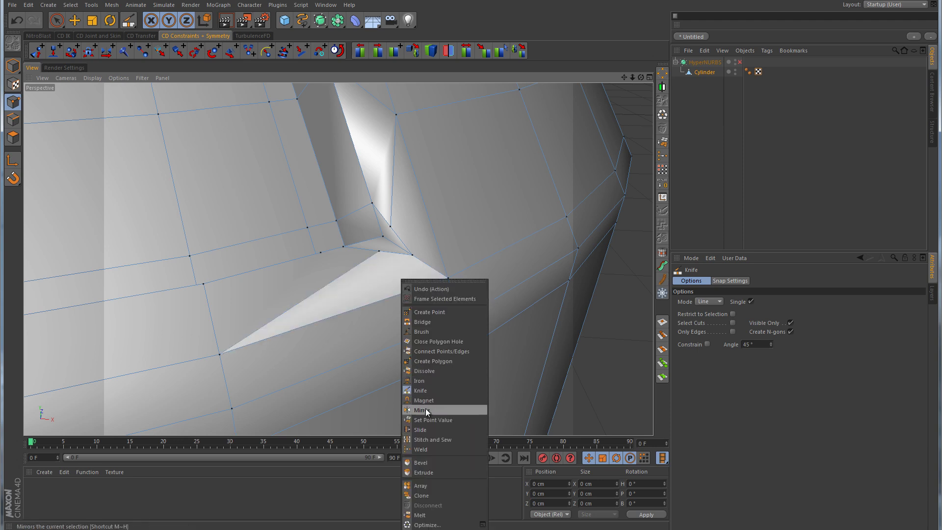
pyautogui.click(423, 429)
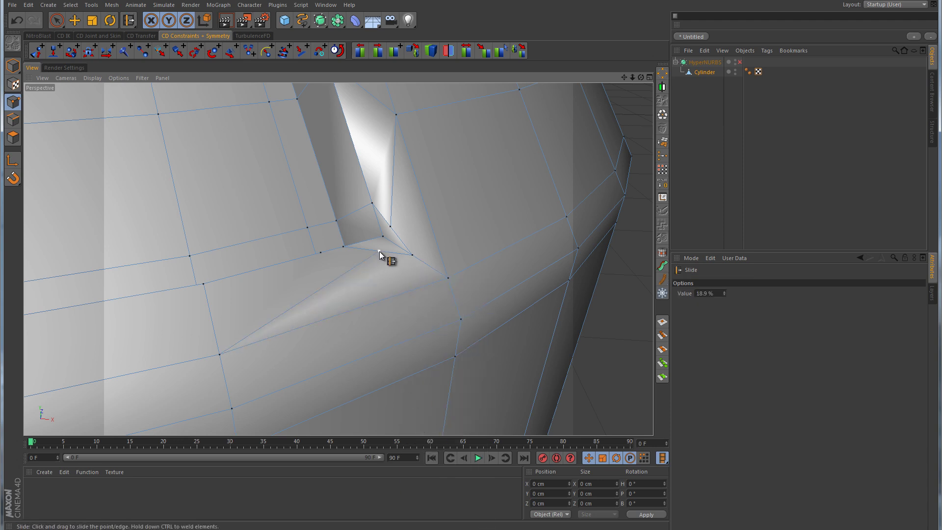
pyautogui.moveTo(379, 252)
pyautogui.mouseDown()
pyautogui.moveTo(353, 278)
pyautogui.moveTo(400, 234)
pyautogui.moveTo(402, 200)
pyautogui.moveTo(405, 214)
pyautogui.mouseUp()
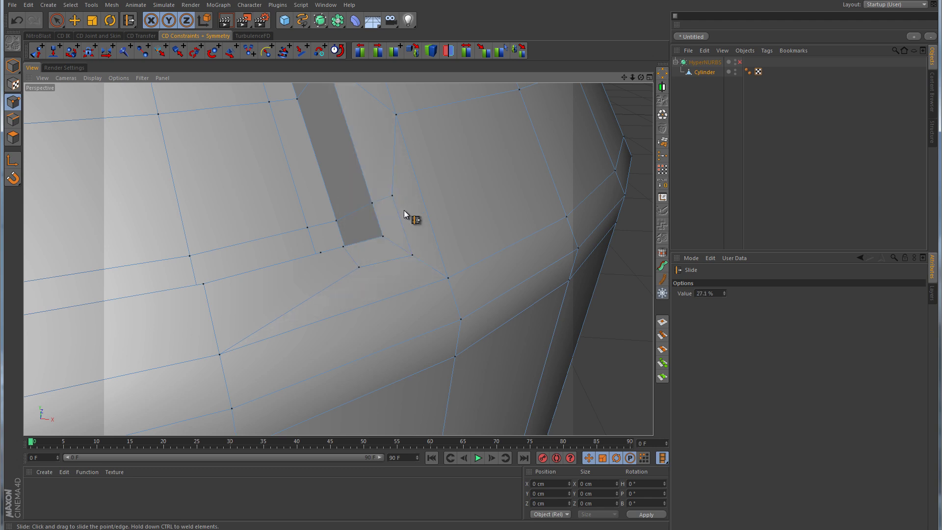
# - Enable HyperNURBS and check the smoothed lower-right corner against the rest of the panel
pyautogui.click(740, 62)
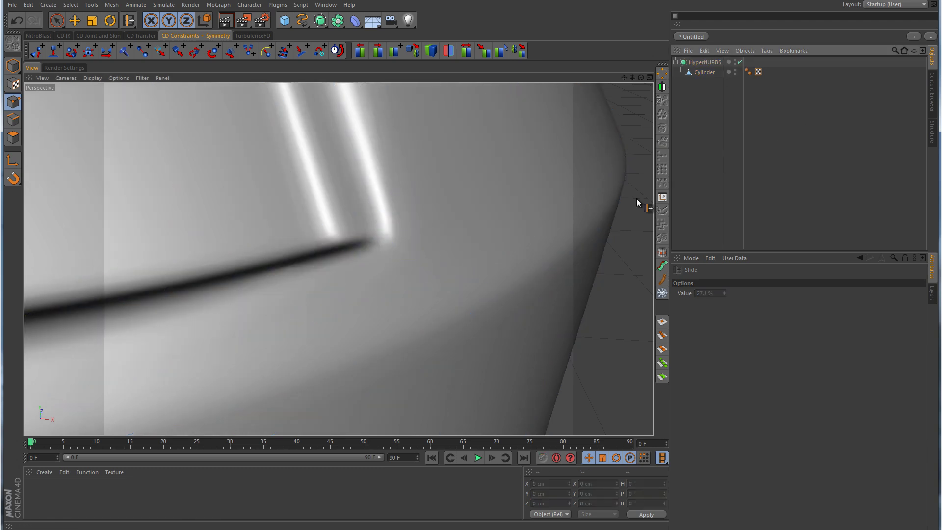
pyautogui.keyDown('alt'); pyautogui.moveTo(544, 208); pyautogui.dragTo(503, 246, button='right'); pyautogui.keyUp('alt')
pyautogui.keyDown('alt'); pyautogui.moveTo(509, 198); pyautogui.dragTo(455, 263, button='middle'); pyautogui.keyUp('alt')
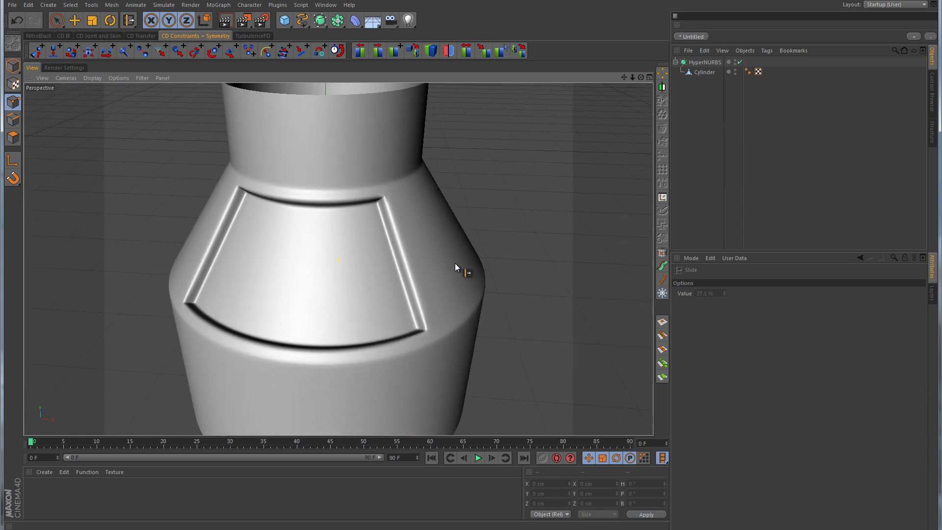
pyautogui.keyDown('alt'); pyautogui.moveTo(455, 263); pyautogui.dragTo(452, 290); pyautogui.keyUp('alt')
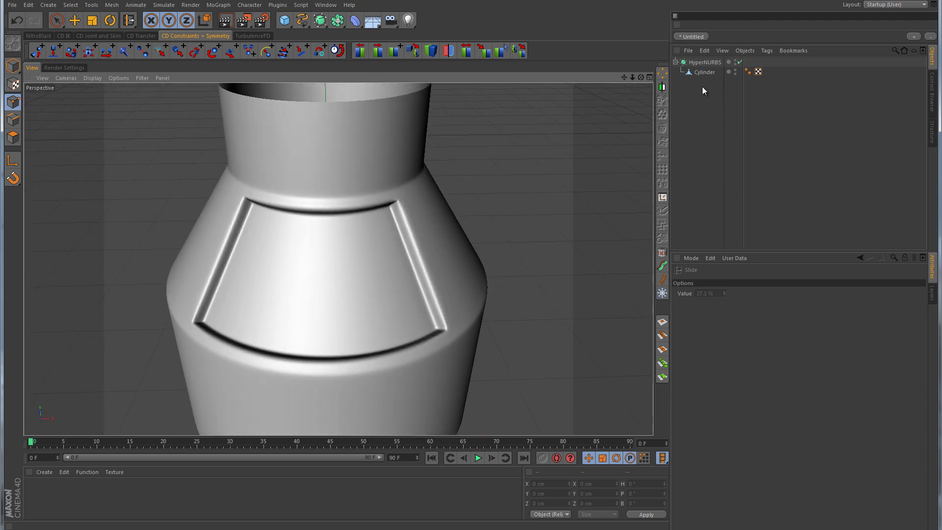
# - Turn off HyperNURBS and reselect the cylinder to edit the points at the panel's upper-right corner
pyautogui.click(740, 62)
pyautogui.click(704, 72)
pyautogui.keyDown('alt'); pyautogui.moveTo(475, 200); pyautogui.dragTo(370, 229, button='right'); pyautogui.keyUp('alt')
pyautogui.keyDown('alt'); pyautogui.moveTo(369, 229); pyautogui.dragTo(451, 234, button='middle'); pyautogui.keyUp('alt')
pyautogui.scroll(3, 437, 233)
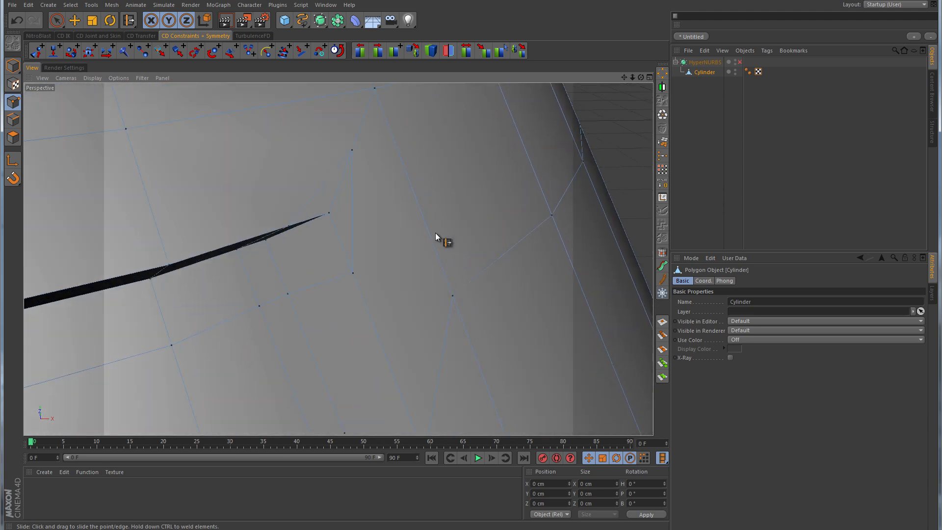
# - Knife two cuts at the upper-right corner, from the short outer edges to the adjacent loop points above and beside the recess
pyautogui.keyDown('alt'); pyautogui.moveTo(436, 233); pyautogui.dragTo(422, 233, button='right'); pyautogui.keyUp('alt')
pyautogui.rightClick(422, 216)
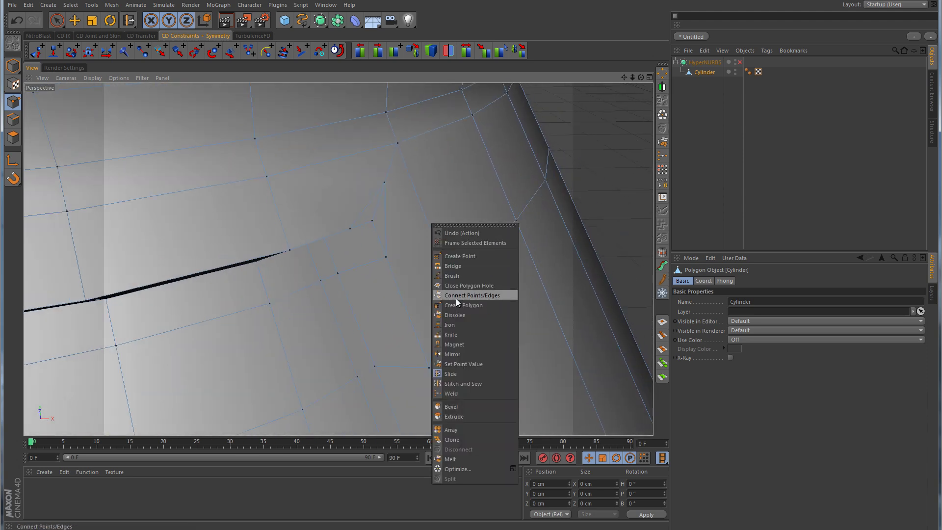
pyautogui.click(455, 332)
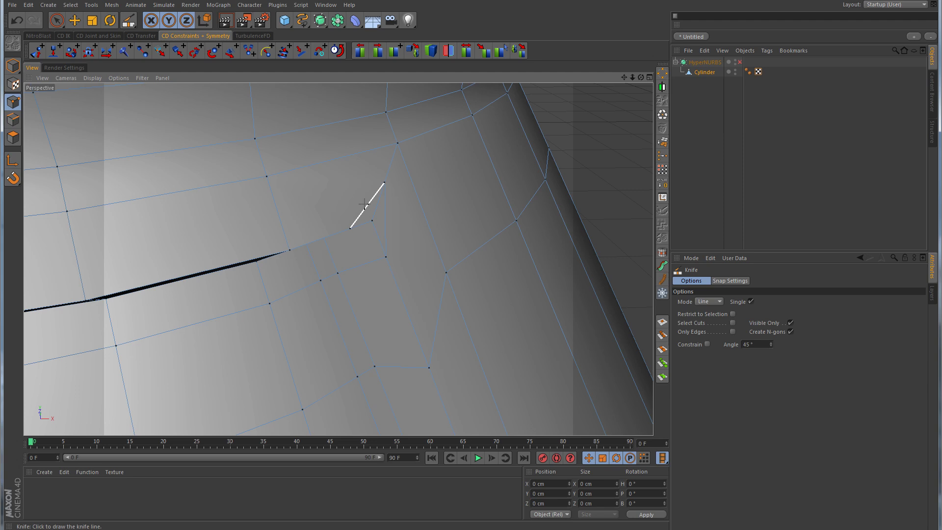
pyautogui.moveTo(367, 206); pyautogui.dragTo(265, 177)
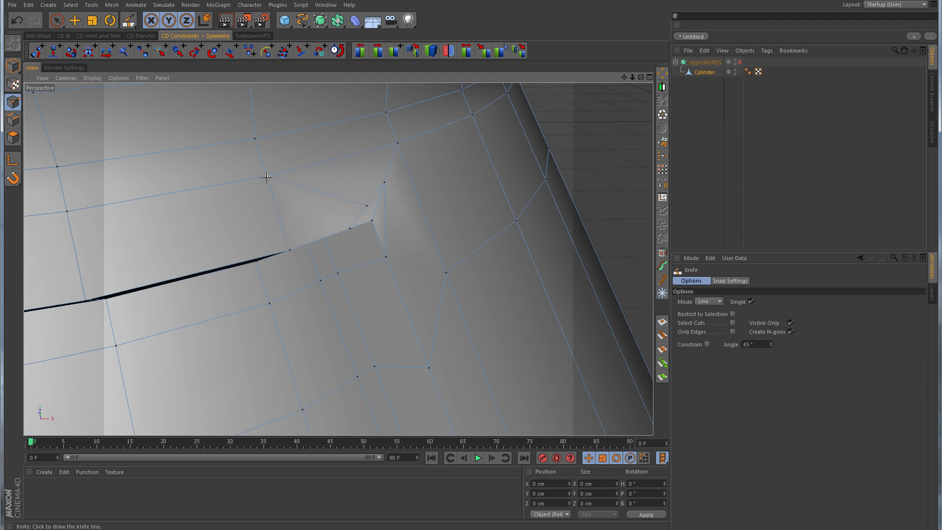
pyautogui.moveTo(386, 219); pyautogui.dragTo(445, 273)
# - Slide the upper-right corner's new points away from the recess, the side one by about 44.7% and the upper one by about 30.7%
pyautogui.rightClick(446, 273)
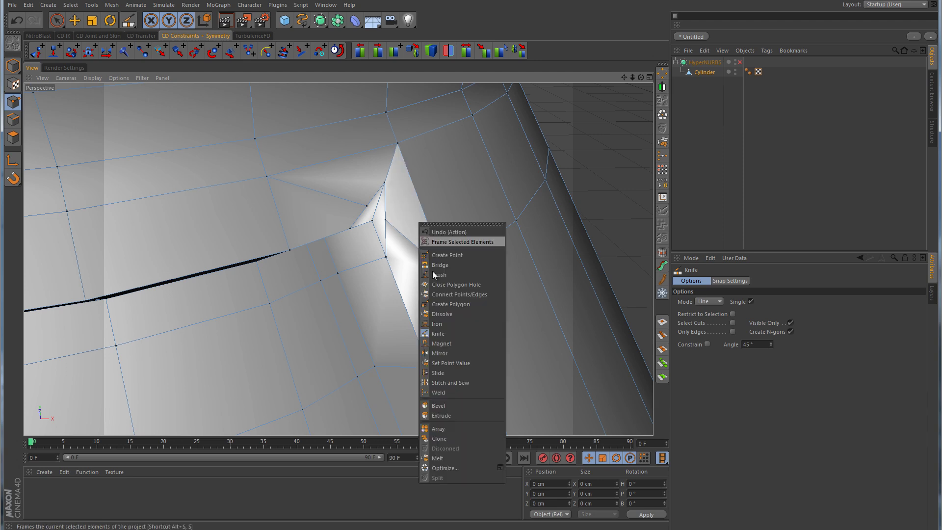
pyautogui.click(454, 372)
pyautogui.moveTo(394, 247); pyautogui.dragTo(416, 249)
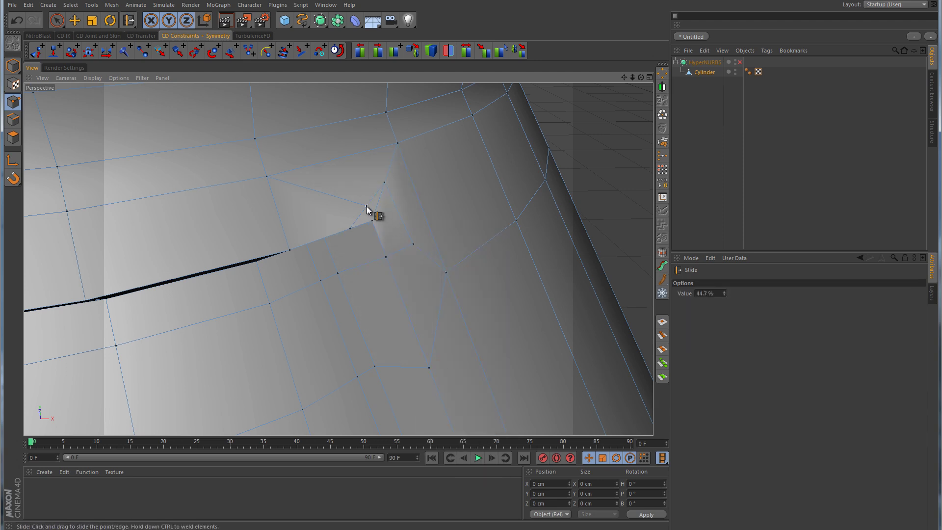
pyautogui.moveTo(375, 213); pyautogui.dragTo(335, 201)
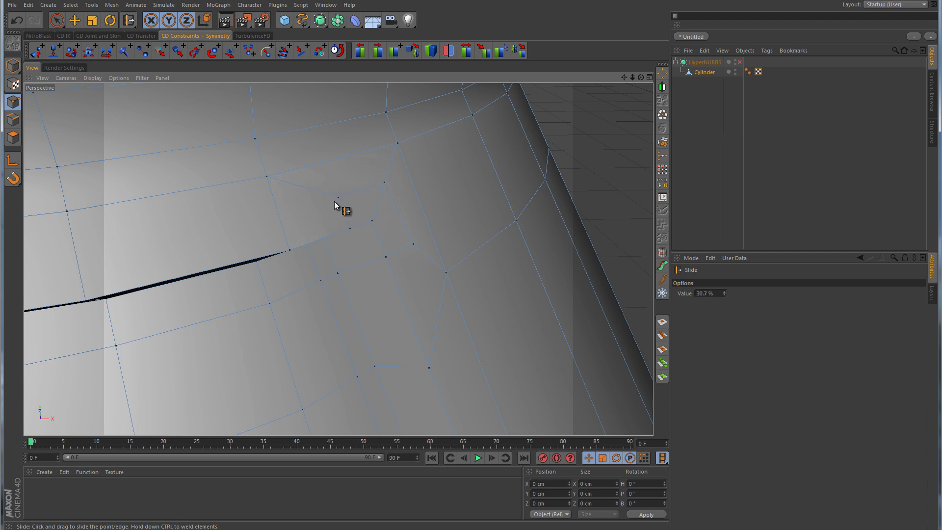
# - Enable HyperNURBS, deselect the cylinder and examine all four corners of the smoothed panel
pyautogui.click(740, 62)
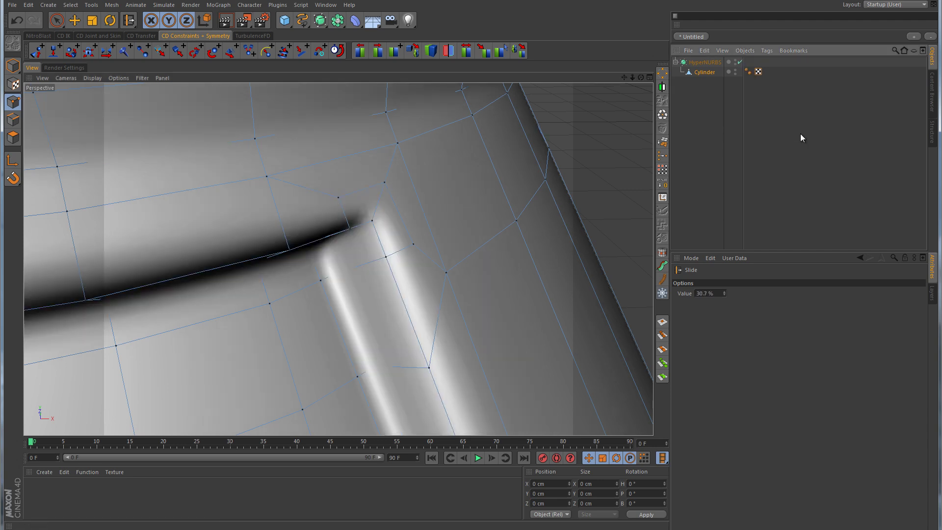
pyautogui.click(801, 134)
pyautogui.keyDown('alt'); pyautogui.moveTo(531, 247); pyautogui.dragTo(466, 283, button='right'); pyautogui.keyUp('alt')
pyautogui.keyDown('alt'); pyautogui.moveTo(466, 283); pyautogui.dragTo(441, 285, button='middle'); pyautogui.keyUp('alt')
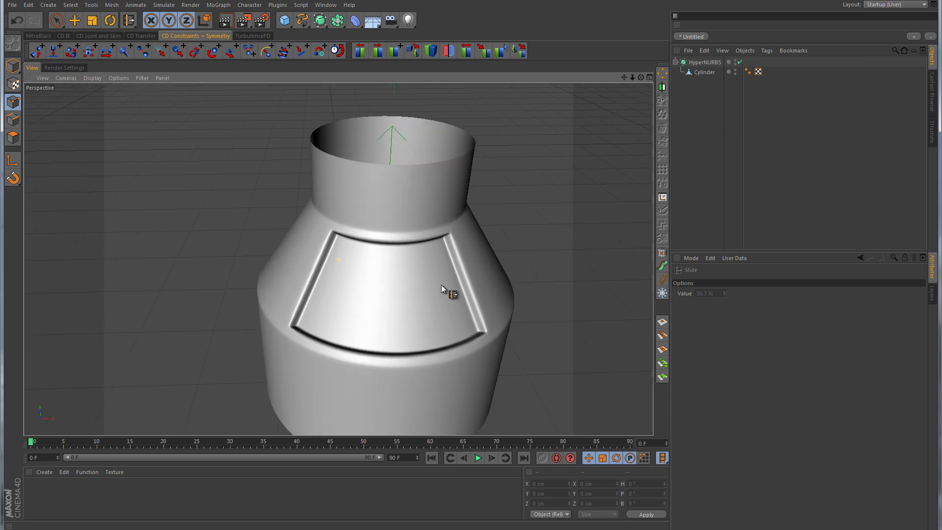
pyautogui.scroll(-4, 441, 288)
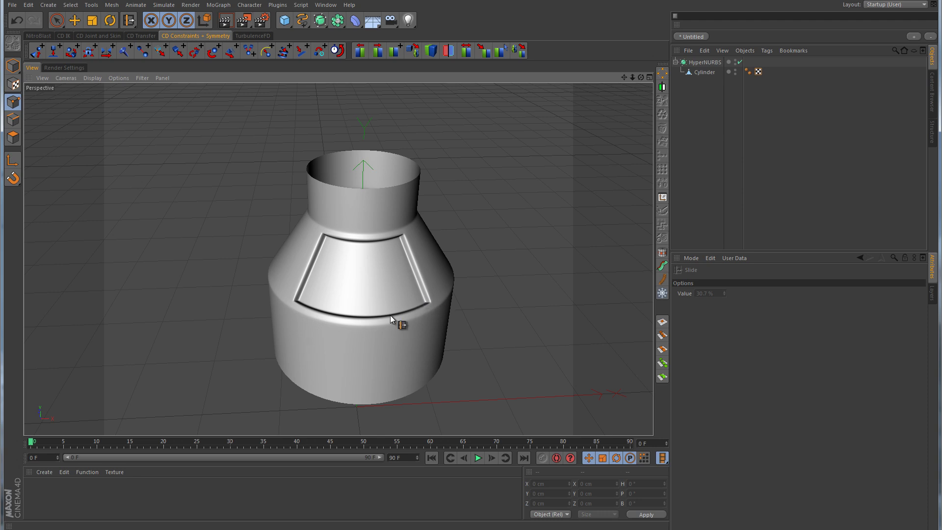
pyautogui.keyDown('alt'); pyautogui.moveTo(390, 315); pyautogui.dragTo(434, 305, button='right'); pyautogui.keyUp('alt')
pyautogui.keyDown('alt'); pyautogui.moveTo(435, 305); pyautogui.dragTo(444, 298); pyautogui.keyUp('alt')
pyautogui.keyDown('alt'); pyautogui.moveTo(424, 278); pyautogui.dragTo(431, 310, button='middle'); pyautogui.keyUp('alt')
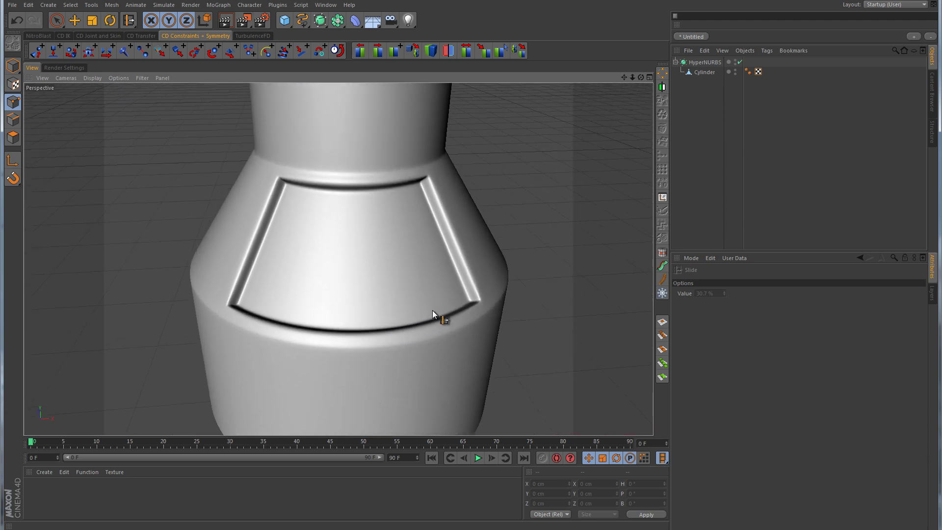
# - Activate Doodle Paint and set its brush to red (255, 0, 0) with a size of 1
pyautogui.keyDown('alt'); pyautogui.moveTo(432, 310); pyautogui.dragTo(446, 312); pyautogui.keyUp('alt')
pyautogui.click(90, 7)
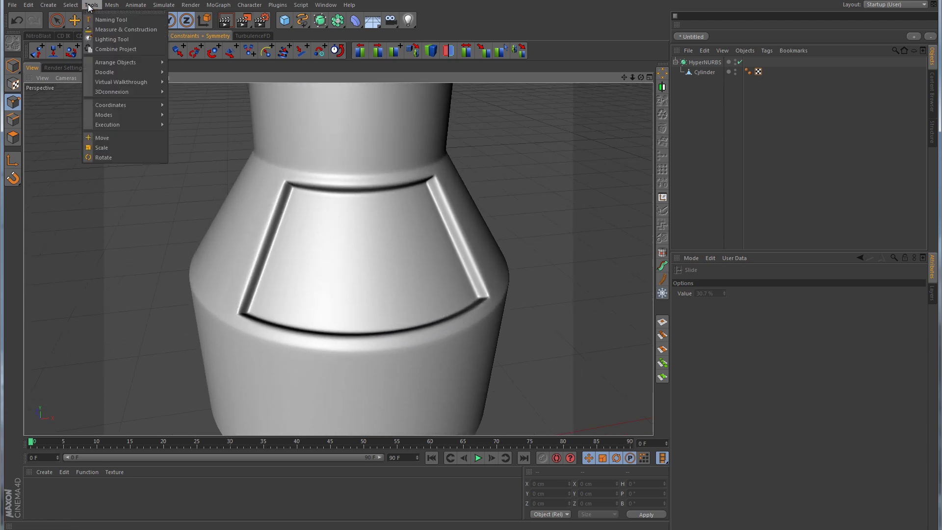
pyautogui.moveTo(116, 69)
pyautogui.click(195, 75)
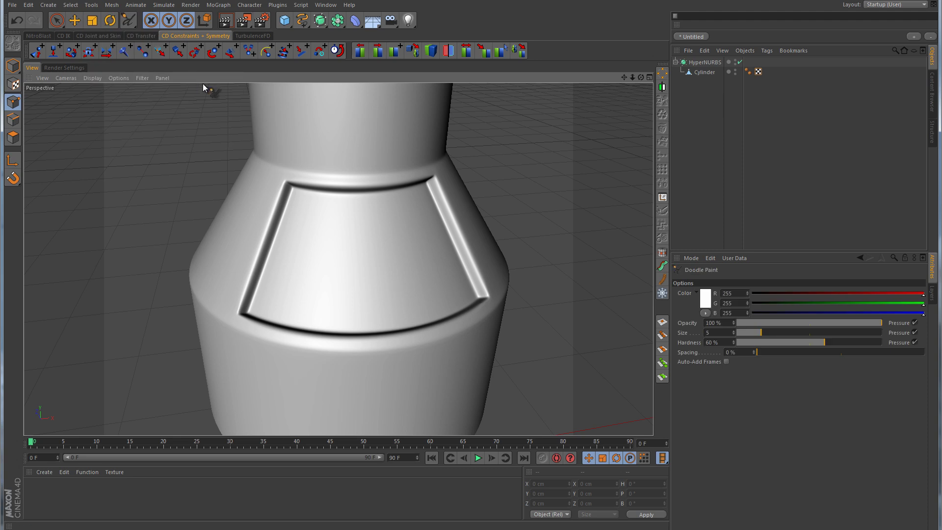
pyautogui.click(707, 295)
pyautogui.moveTo(706, 275); pyautogui.dragTo(723, 261)
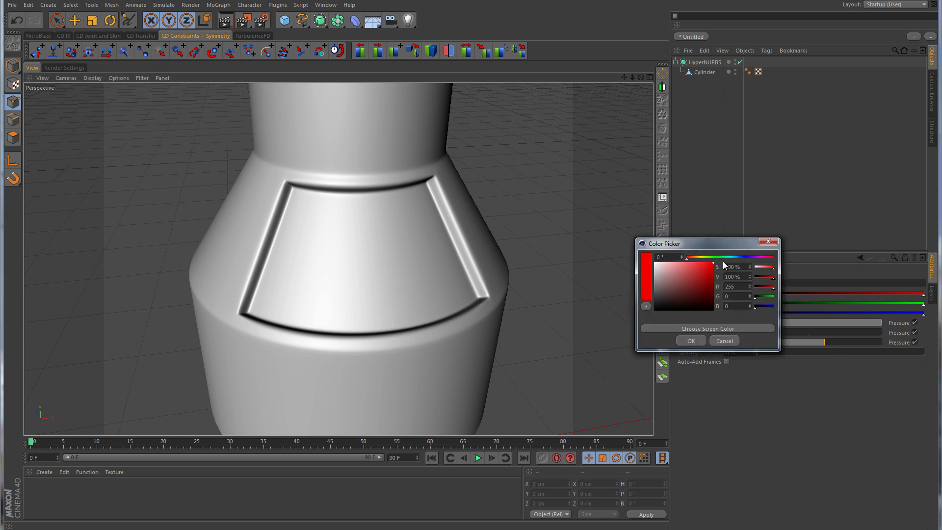
pyautogui.click(697, 341)
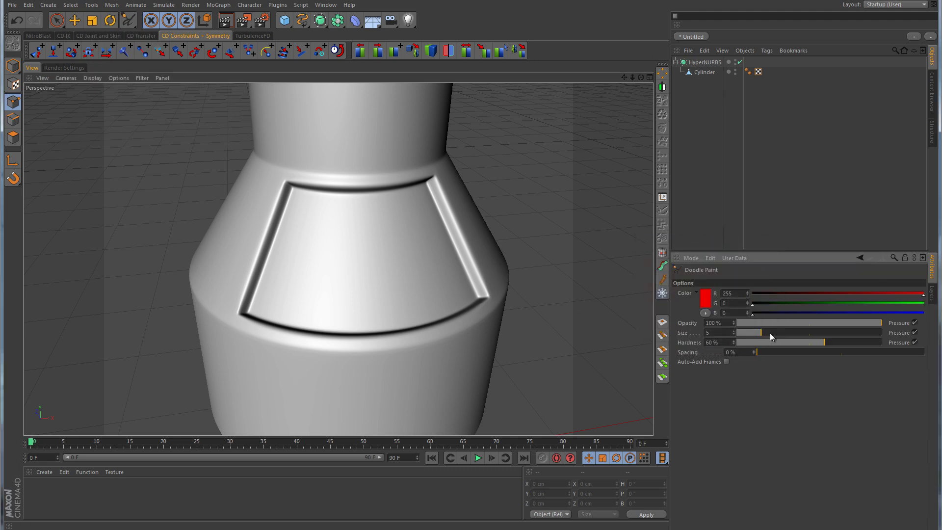
pyautogui.moveTo(770, 333); pyautogui.dragTo(755, 336)
# - Doodle a thin red outline along the recessed panel's inner edges, looping around each of its four corners
pyautogui.moveTo(520, 352)
pyautogui.keyDown('alt'); pyautogui.mouseDown(button='middle')
pyautogui.moveTo(481, 360)
pyautogui.moveTo(507, 346)
pyautogui.mouseUp(button='middle'); pyautogui.keyUp('alt')
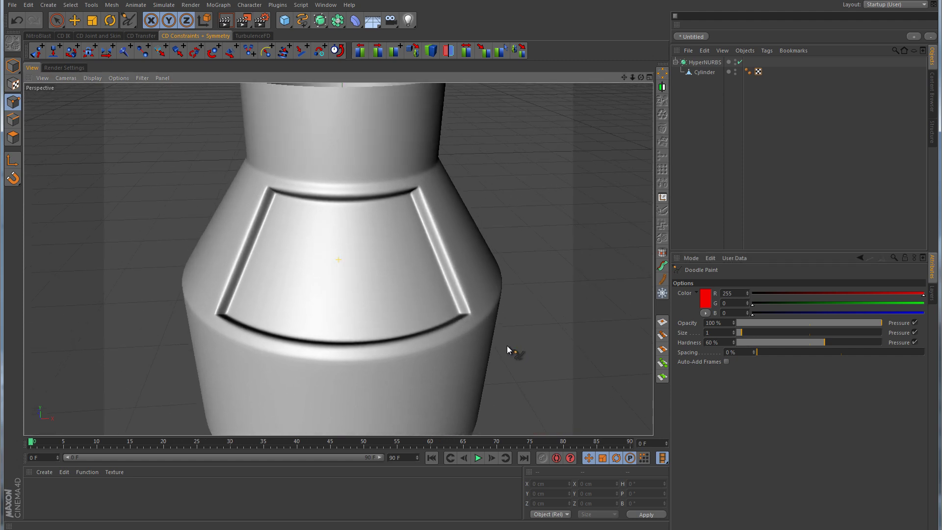
pyautogui.keyDown('alt'); pyautogui.moveTo(352, 270); pyautogui.dragTo(369, 256); pyautogui.keyUp('alt')
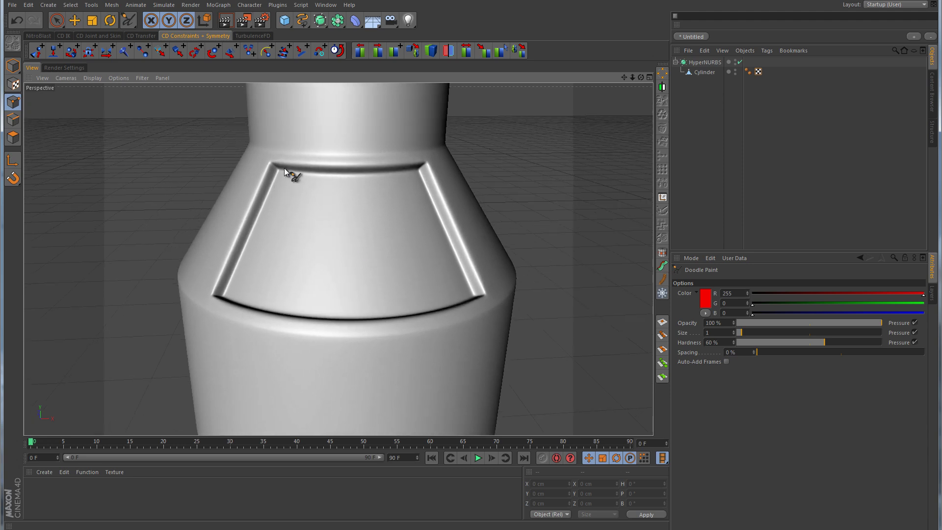
pyautogui.moveTo(283, 164)
pyautogui.mouseDown()
pyautogui.moveTo(246, 269)
pyautogui.moveTo(217, 305)
pyautogui.moveTo(209, 289)
pyautogui.moveTo(329, 308)
pyautogui.moveTo(422, 309)
pyautogui.moveTo(488, 284)
pyautogui.moveTo(492, 301)
pyautogui.moveTo(465, 300)
pyautogui.moveTo(436, 235)
pyautogui.moveTo(423, 158)
pyautogui.moveTo(407, 182)
pyautogui.mouseUp()
pyautogui.moveTo(299, 181)
pyautogui.mouseDown()
pyautogui.moveTo(272, 153)
pyautogui.moveTo(296, 175)
pyautogui.mouseUp()
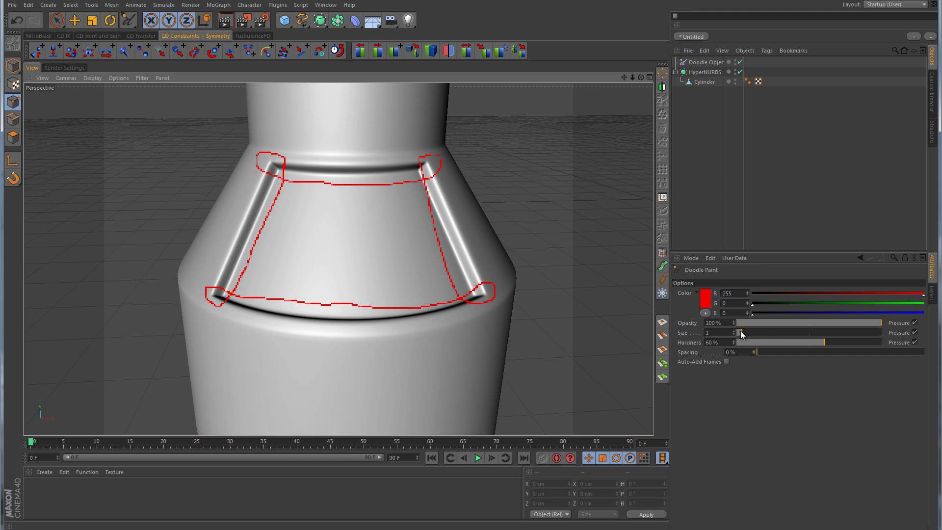
# - Set the doodle brush size to 2.6, retrace the looped panel outline and add short strokes pointing outward from the corner loops
pyautogui.moveTo(740, 332); pyautogui.dragTo(749, 333)
pyautogui.moveTo(284, 165)
pyautogui.mouseDown()
pyautogui.moveTo(259, 256)
pyautogui.moveTo(226, 302)
pyautogui.moveTo(211, 294)
pyautogui.moveTo(389, 310)
pyautogui.moveTo(465, 294)
pyautogui.moveTo(496, 301)
pyautogui.moveTo(442, 259)
pyautogui.moveTo(421, 163)
pyautogui.moveTo(426, 173)
pyautogui.moveTo(298, 185)
pyautogui.moveTo(274, 162)
pyautogui.moveTo(284, 200)
pyautogui.moveTo(266, 233)
pyautogui.mouseUp()
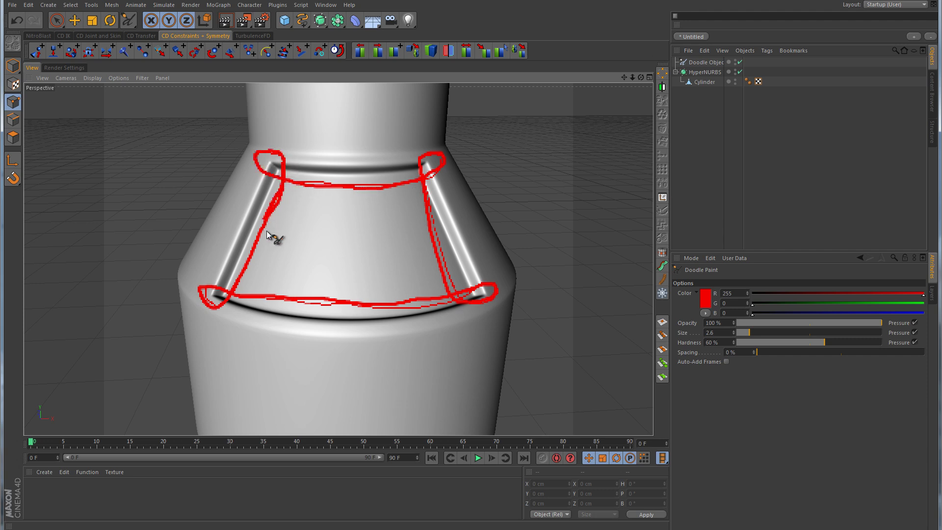
pyautogui.moveTo(220, 302); pyautogui.dragTo(235, 321)
pyautogui.moveTo(209, 287); pyautogui.dragTo(210, 267)
pyautogui.moveTo(486, 290)
pyautogui.mouseDown()
pyautogui.moveTo(476, 314)
pyautogui.moveTo(489, 269)
pyautogui.mouseUp()
pyautogui.moveTo(442, 167)
pyautogui.mouseDown()
pyautogui.moveTo(456, 173)
pyautogui.moveTo(411, 155)
pyautogui.mouseUp()
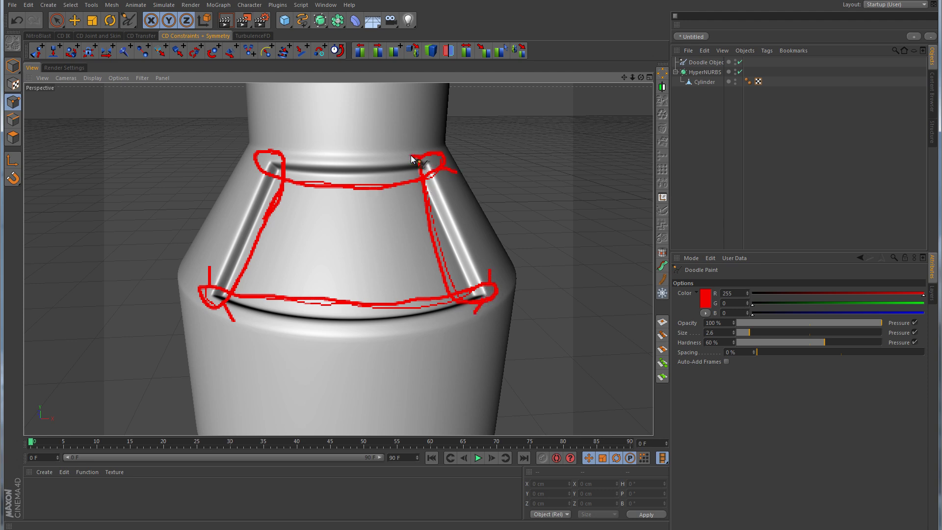
pyautogui.moveTo(284, 156); pyautogui.dragTo(292, 156)
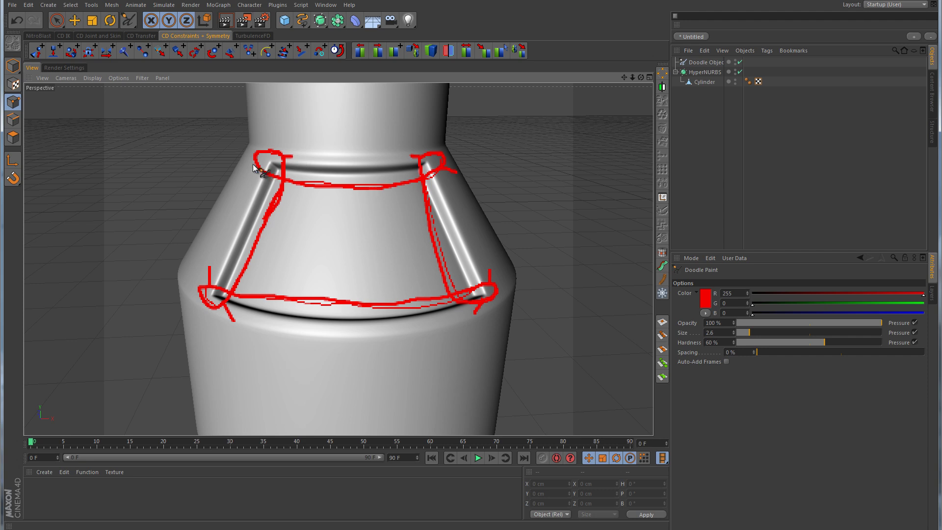